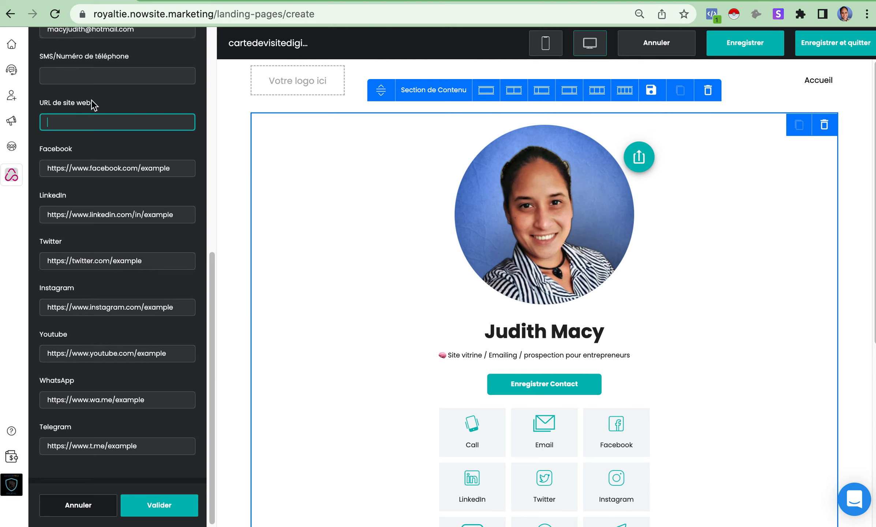
Fill in the website URL and replace the Facebook example link with the profile address copied from the open Facebook page.
text(https://judithheilanimacy.now.site/home)
drag(168, 168, 39, 172)
key(BackSpace)
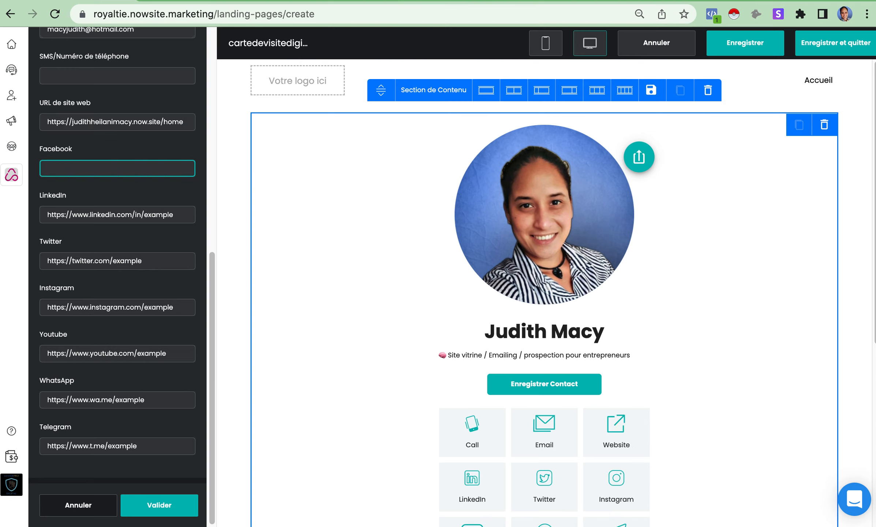
click(322, 1)
click(300, 11)
key(super+c)
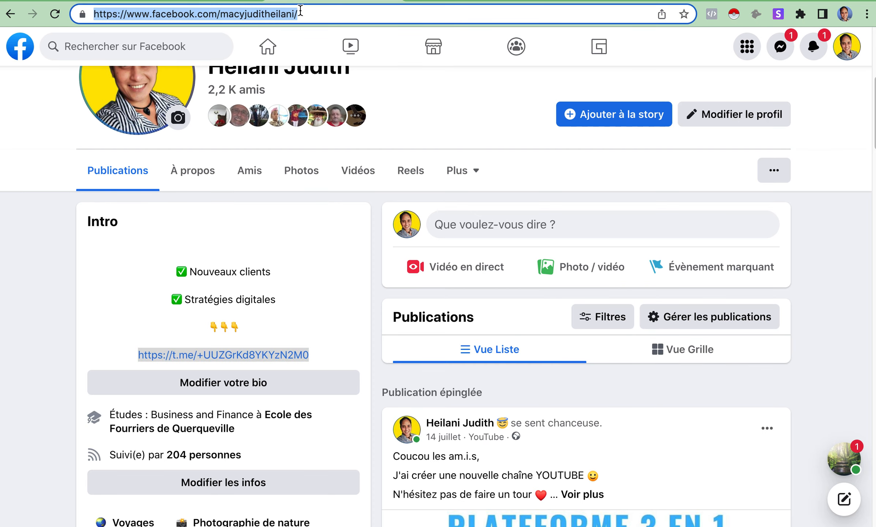
click(134, 3)
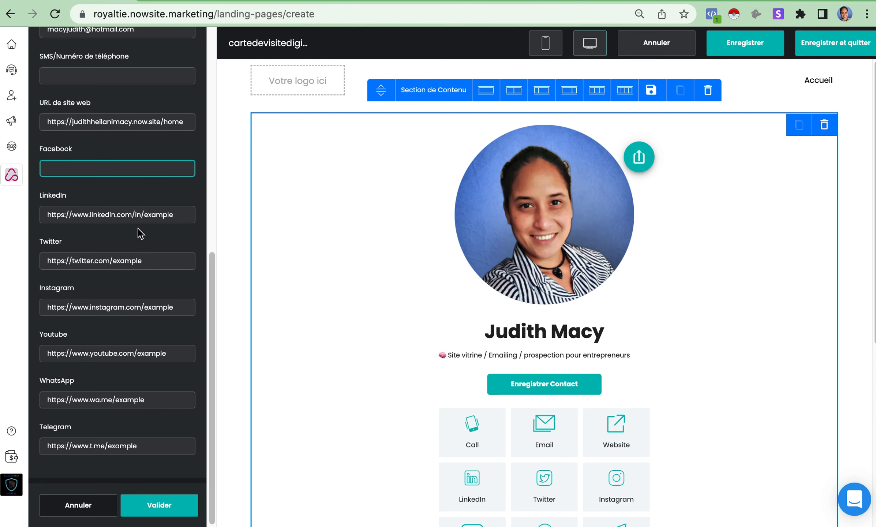
key(super+v)
Replace the LinkedIn example link with the profile address copied from the open LinkedIn page.
drag(194, 214, 0, 219)
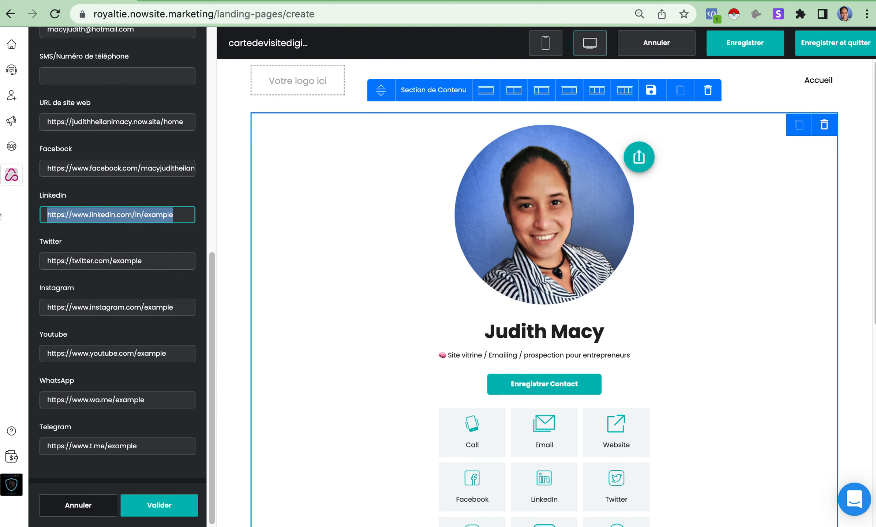
key(BackSpace)
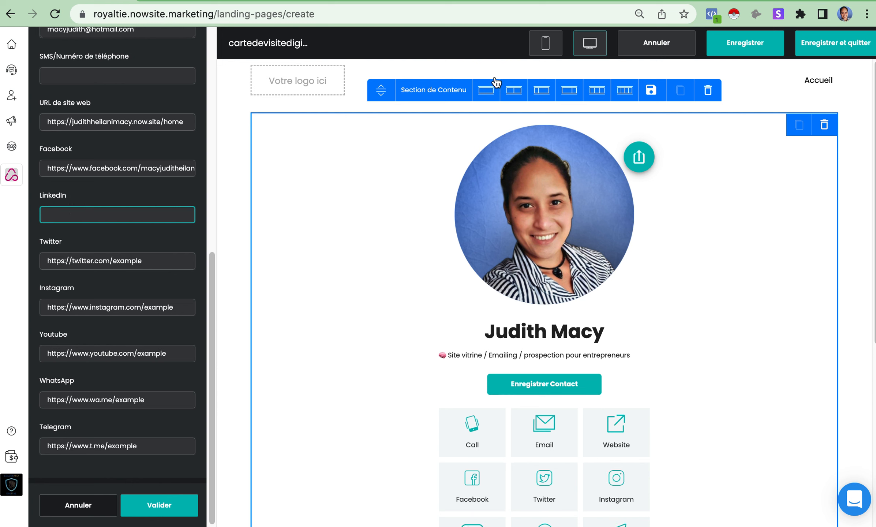
click(604, 3)
click(411, 15)
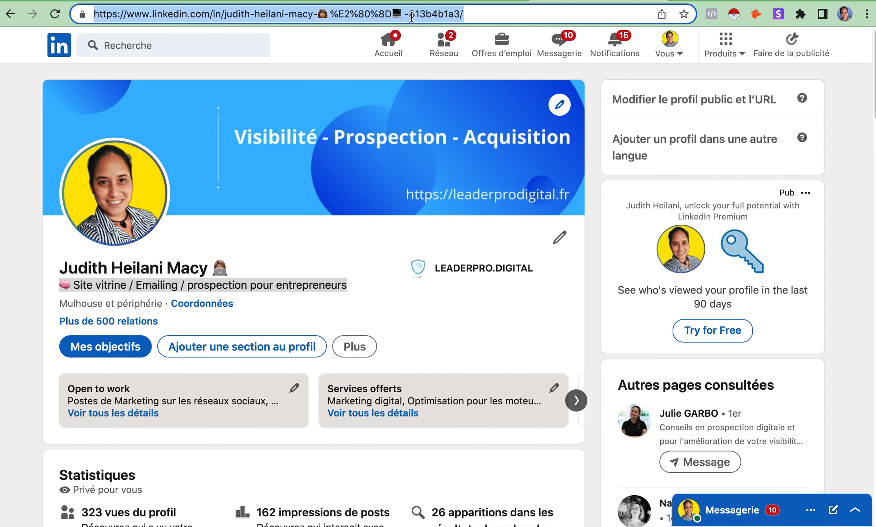
click(85, 1)
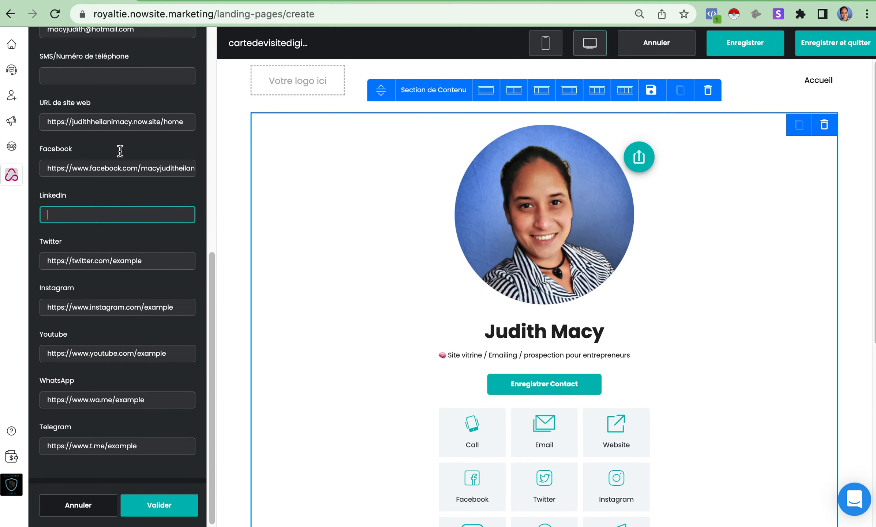
key(super+v)
Clear the Twitter example link and replace the Instagram one with the address of the open Instagram profile.
drag(170, 261, 50, 262)
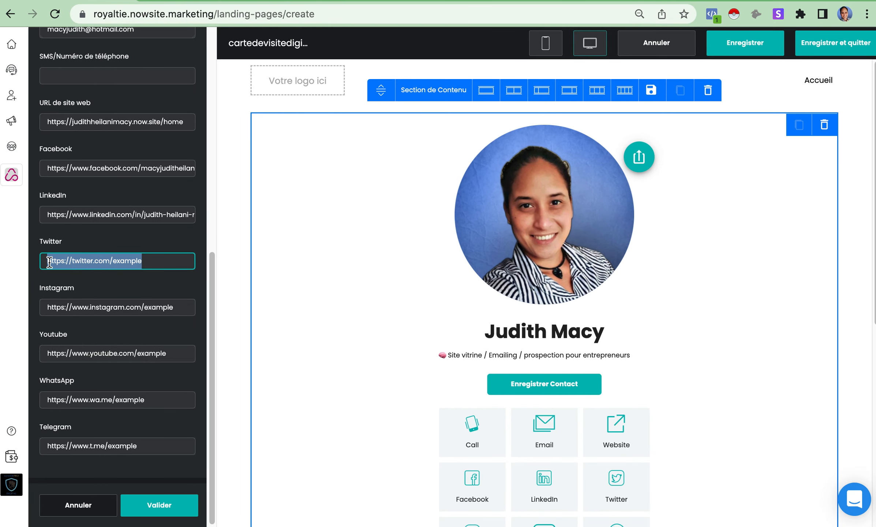
key(BackSpace)
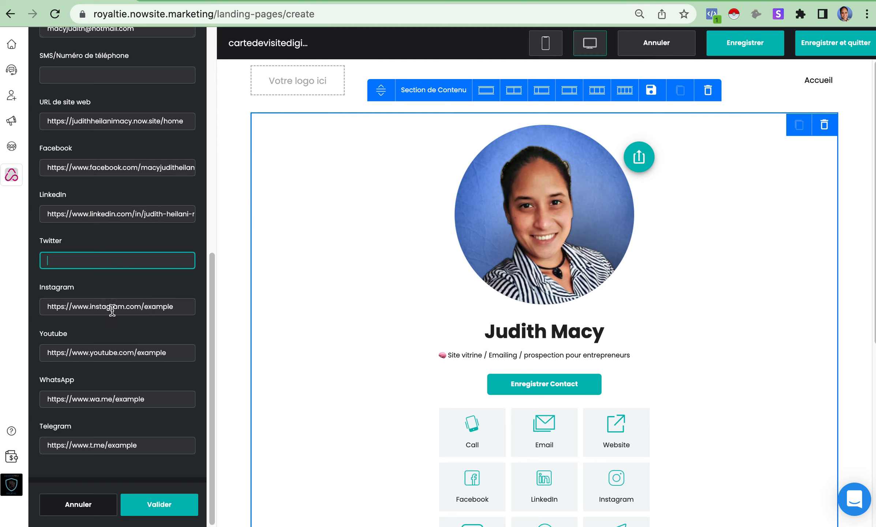
drag(172, 306, 37, 313)
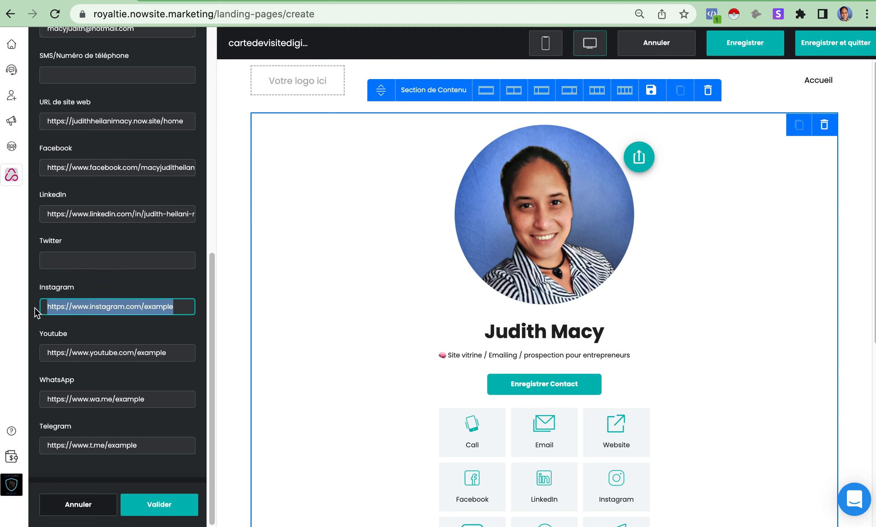
key(BackSpace)
click(458, 0)
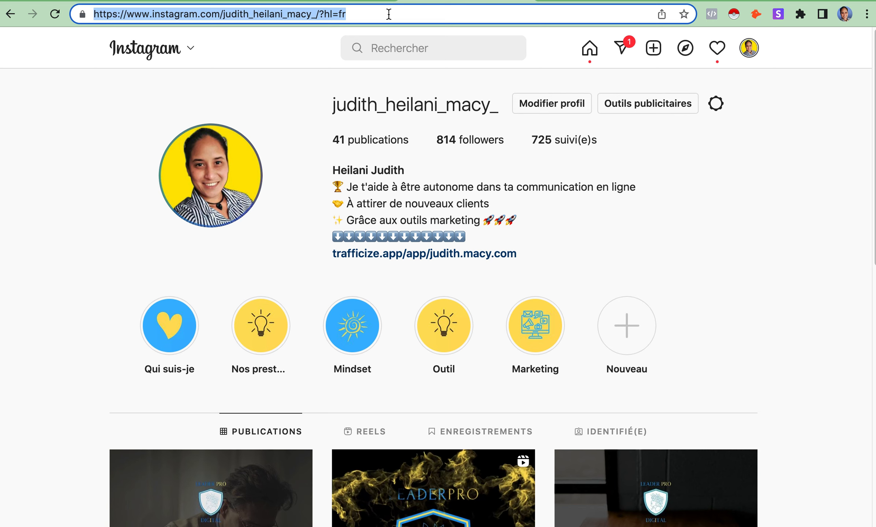
key(ctrl+shift+Tab)
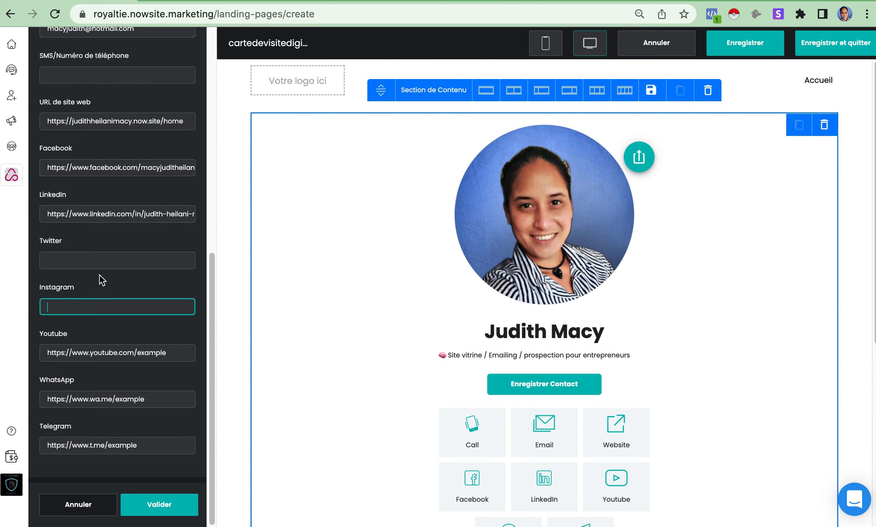
text(https://www.instagram.com/judith_heilani_macy_/?hl=fr)
drag(177, 353, 1, 364)
key(BackSpace)
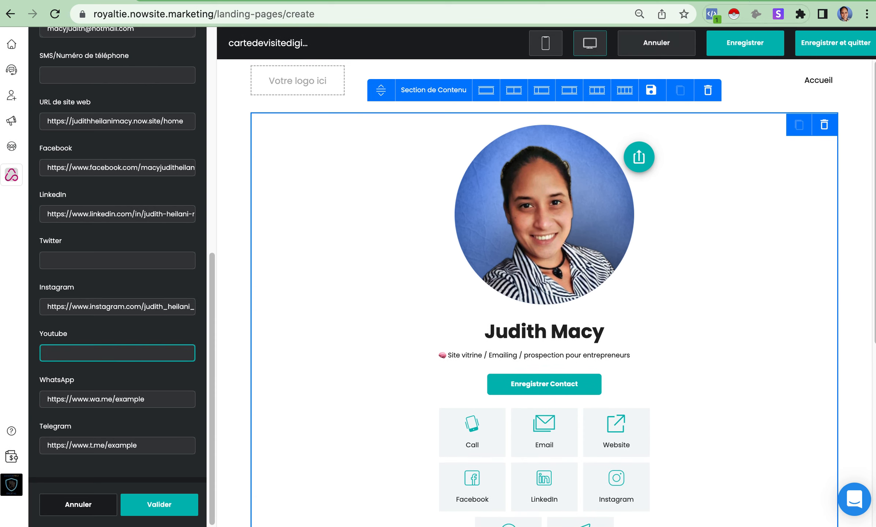
key(ctrl+shift+Tab)
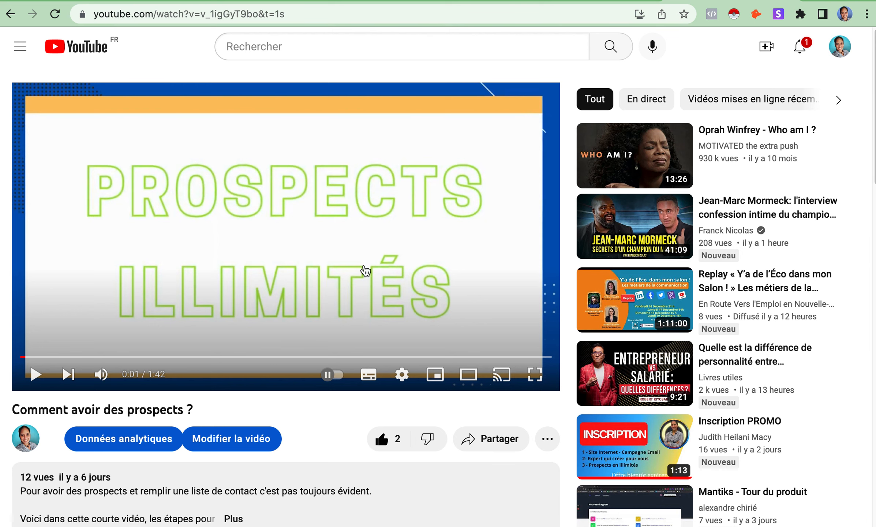
scroll(332, 373, down, 3)
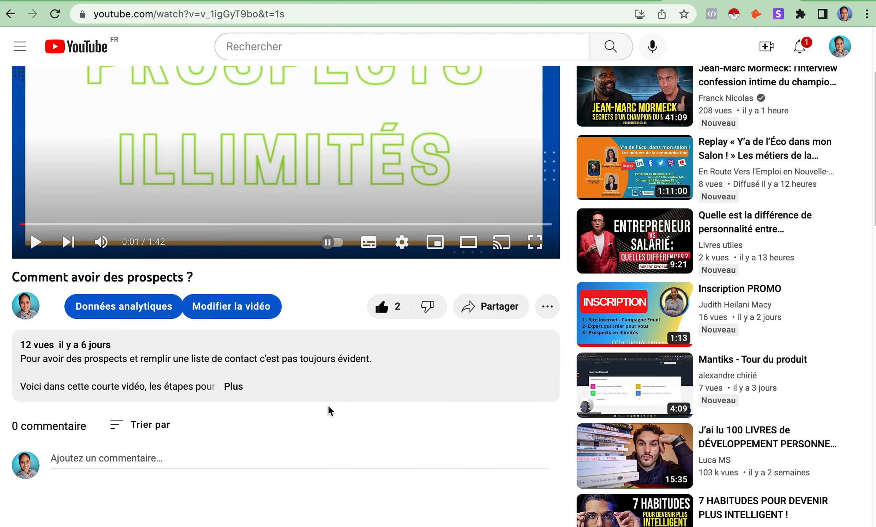
scroll(328, 407, up, 3)
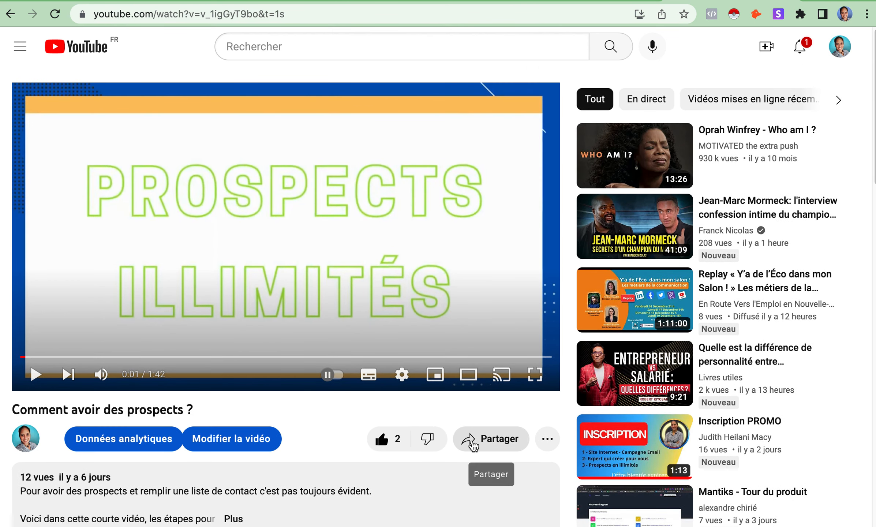
click(472, 441)
click(561, 354)
key(super+c)
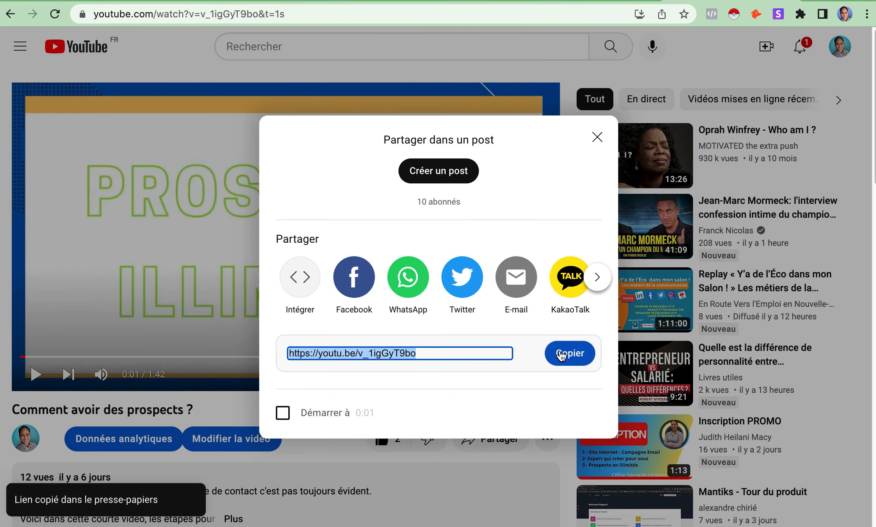
click(94, 1)
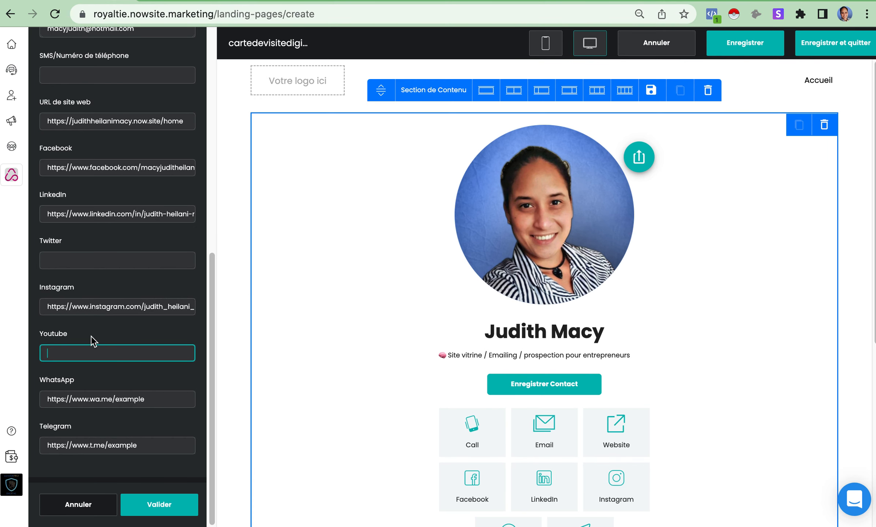
key(super+v)
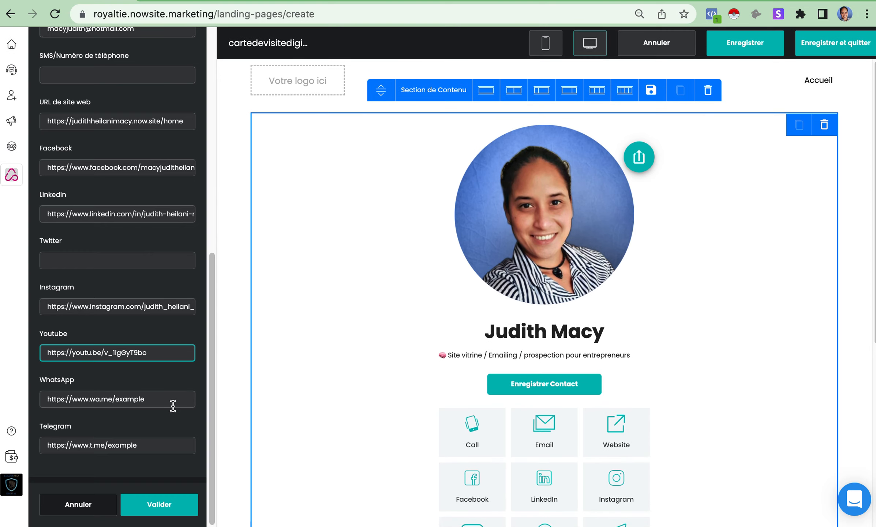
Clear the WhatsApp example link, replace the Telegram one with the invite link from the Facebook bio, and apply the card's changes.
drag(171, 401, 1, 408)
key(BackSpace)
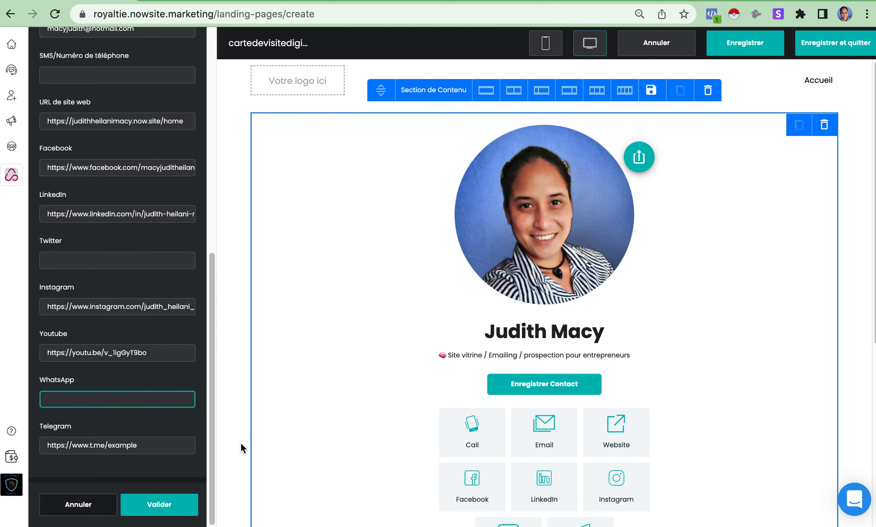
drag(172, 444, 39, 442)
key(BackSpace)
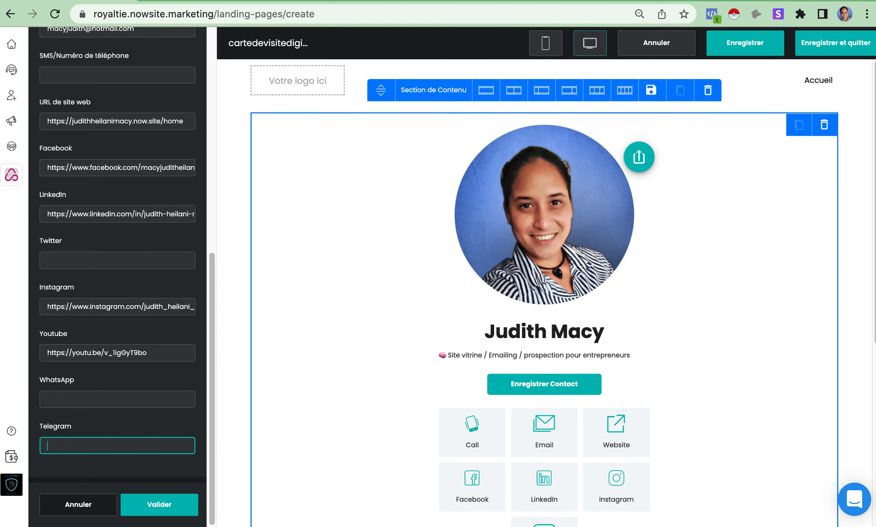
click(317, 5)
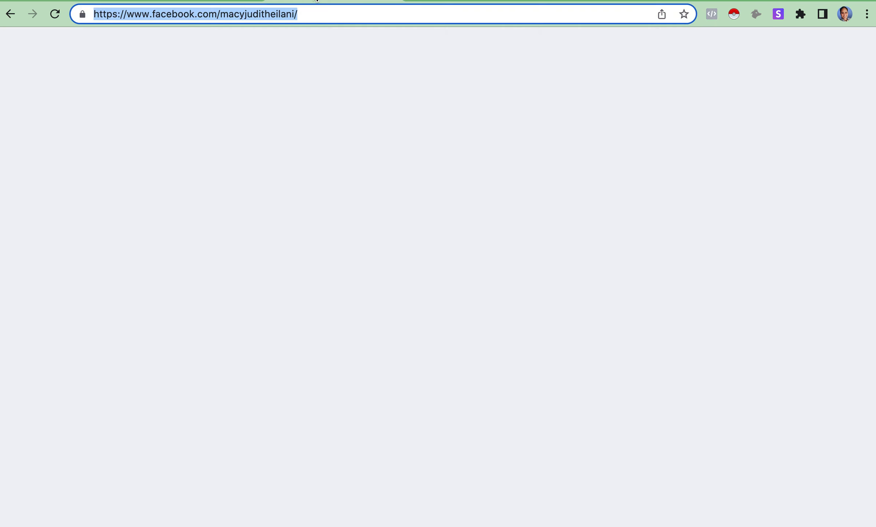
drag(309, 353, 122, 355)
key(ctrl+c)
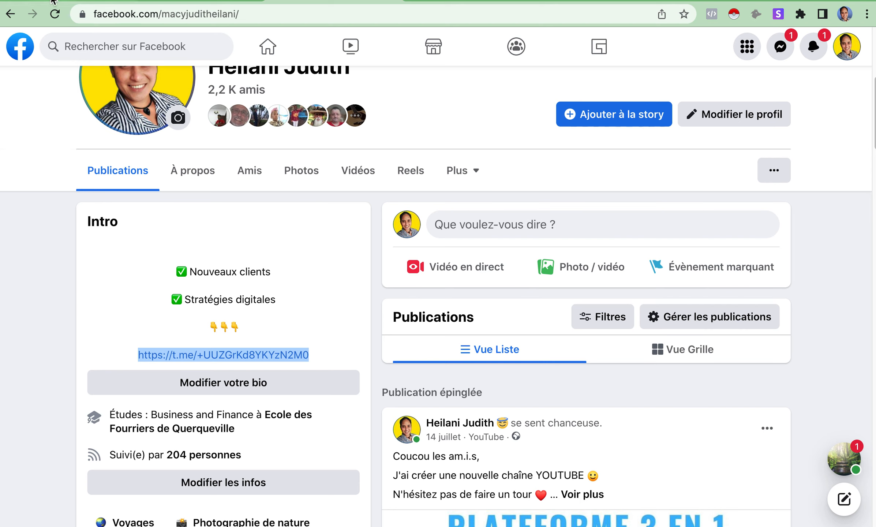
click(53, 2)
key(ctrl+v)
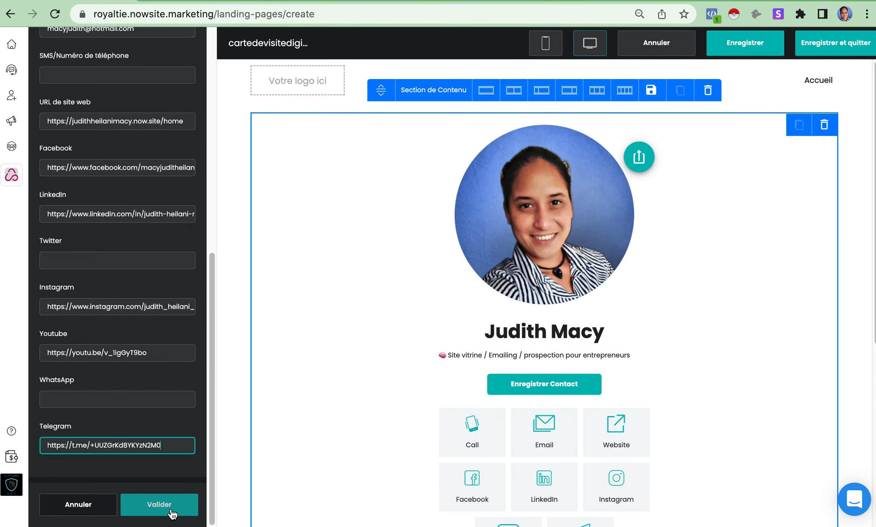
click(172, 510)
Delete the content section containing the "Sign up here" form below the business card.
scroll(445, 350, down, 5)
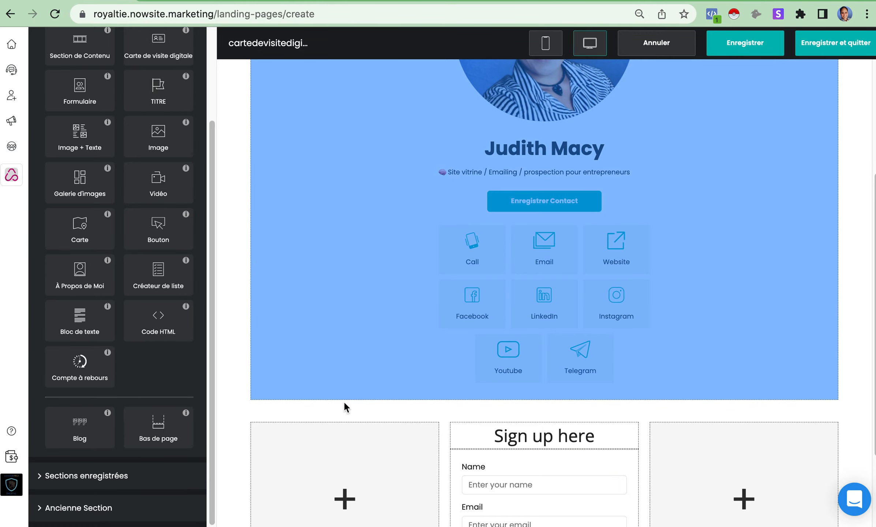
scroll(343, 400, down, 3)
click(550, 398)
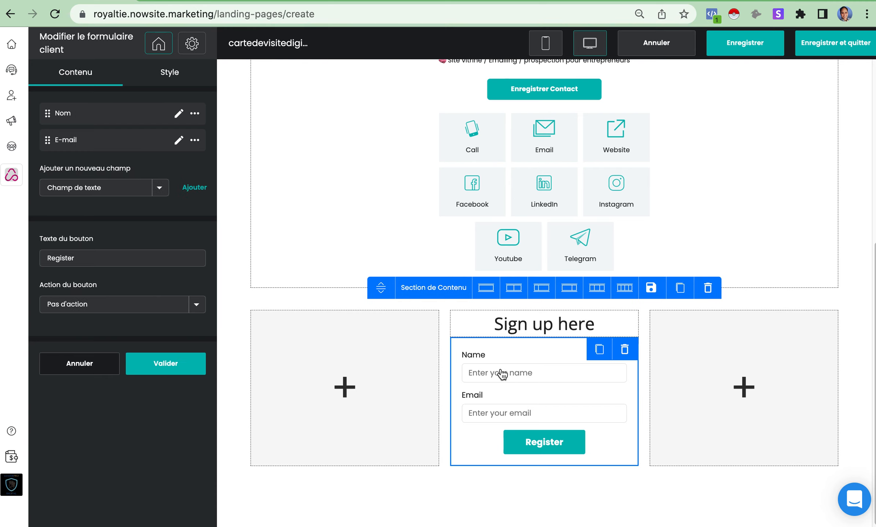
click(708, 288)
click(524, 307)
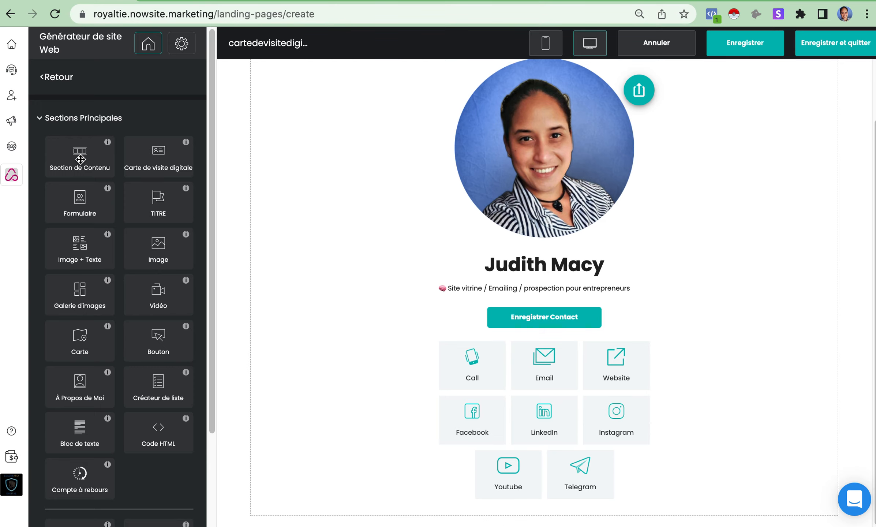
Add a content section with three equal columns below the business card and apply its settings.
drag(80, 158, 460, 523)
scroll(391, 435, down, 3)
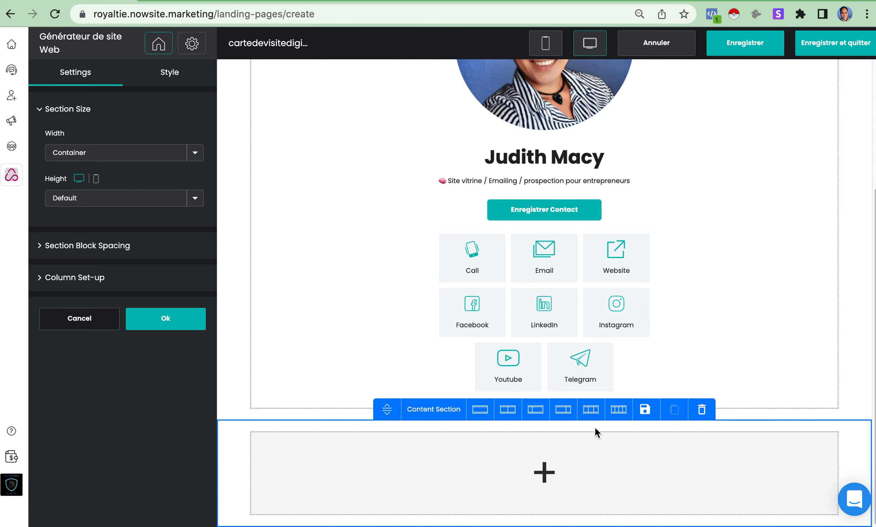
click(597, 415)
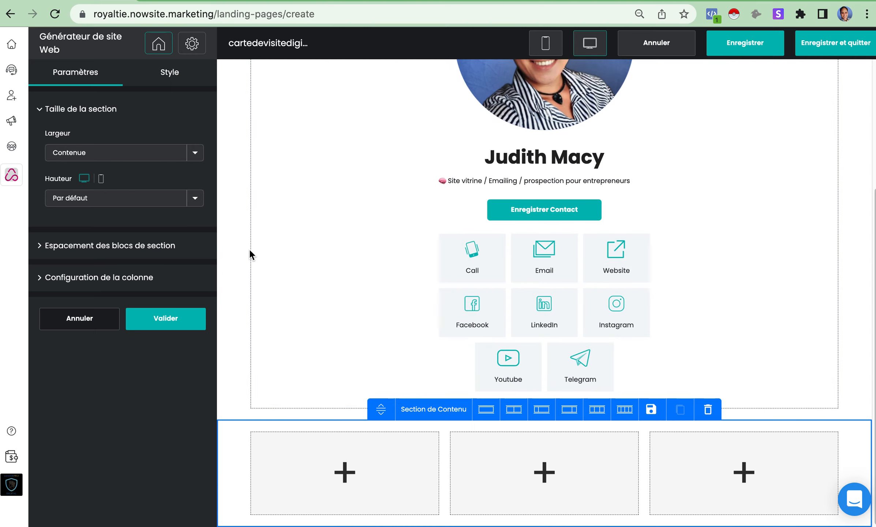
click(165, 318)
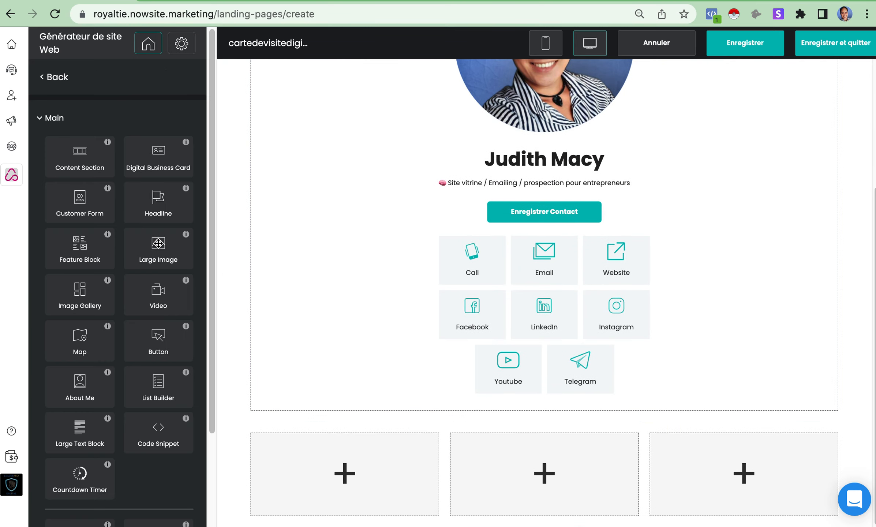
Place a large image block in the middle column of the new section and fill it with the orange star from Mes images.
drag(159, 249, 541, 455)
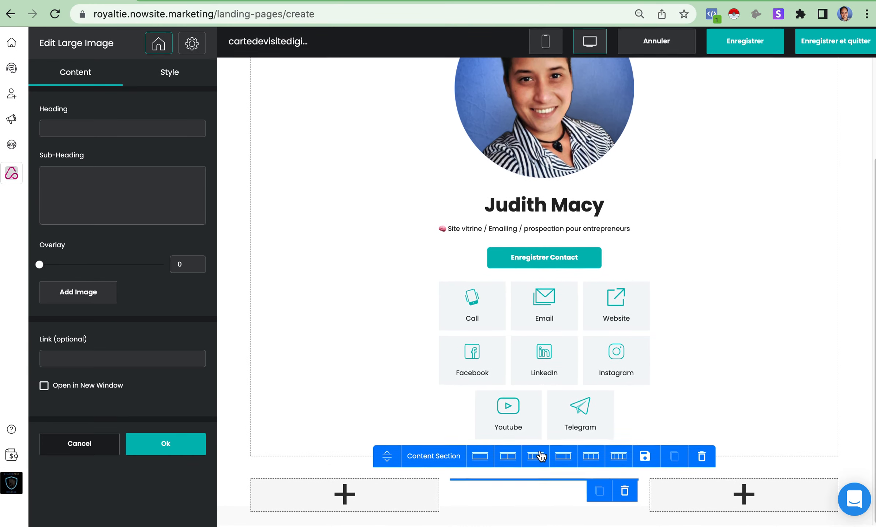
click(79, 292)
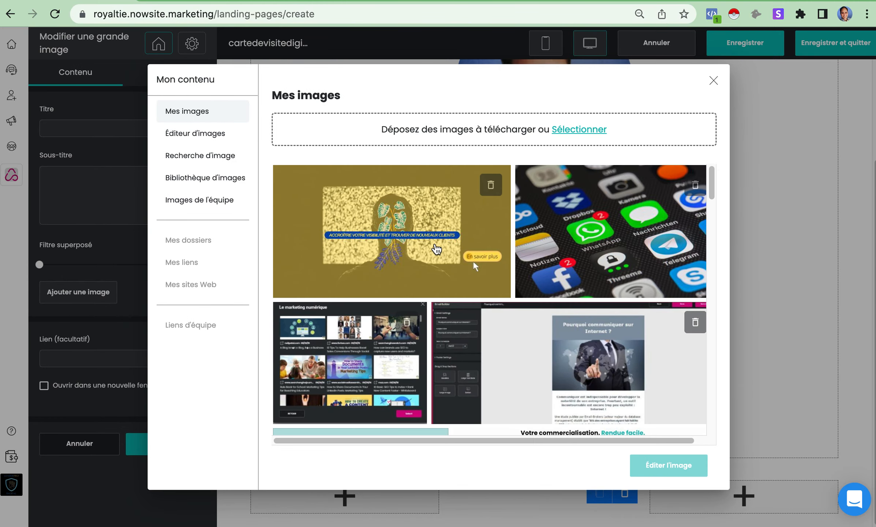
scroll(435, 263, down, 8)
scroll(494, 317, up, 3)
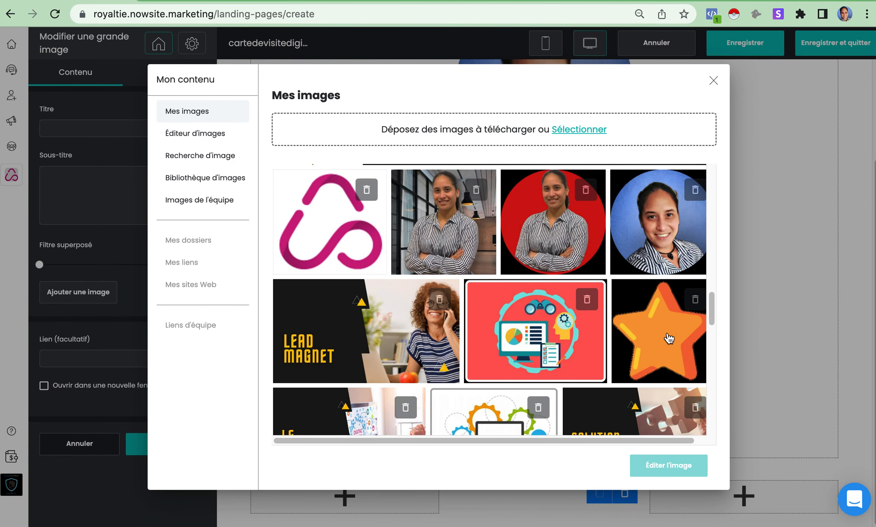
click(666, 338)
click(645, 344)
click(646, 344)
click(667, 465)
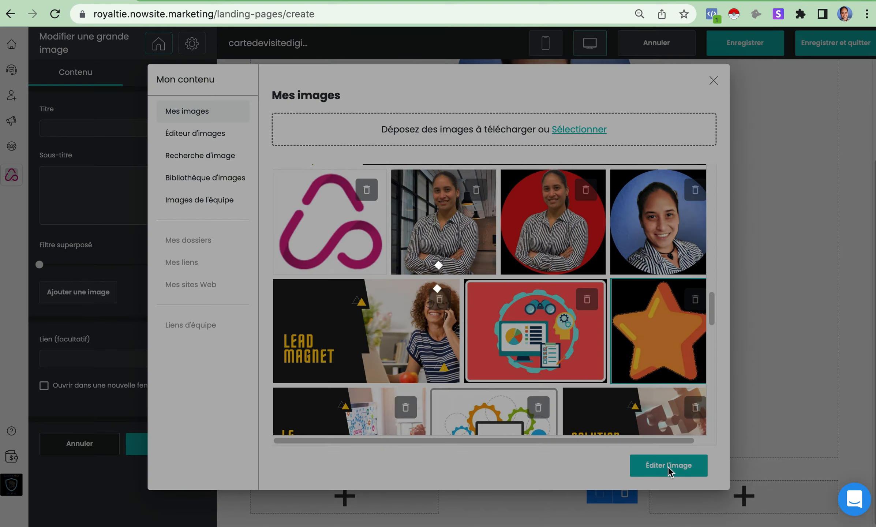
click(657, 275)
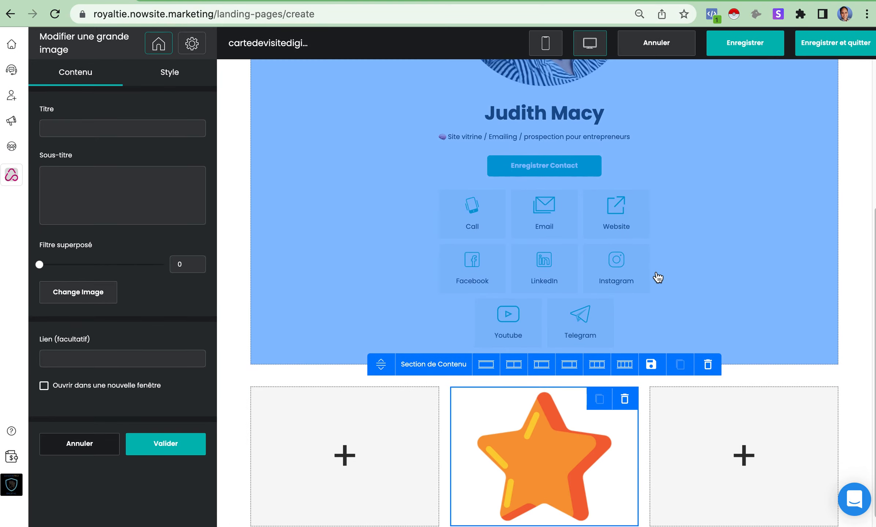
Open the image library to replace the middle column's star image and look through the Automobile category.
scroll(637, 323, up, 5)
scroll(637, 326, down, 5)
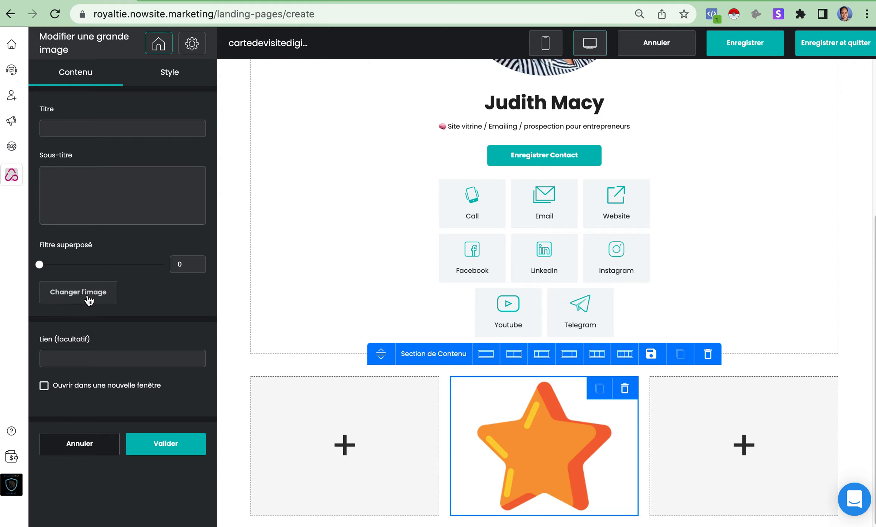
click(88, 297)
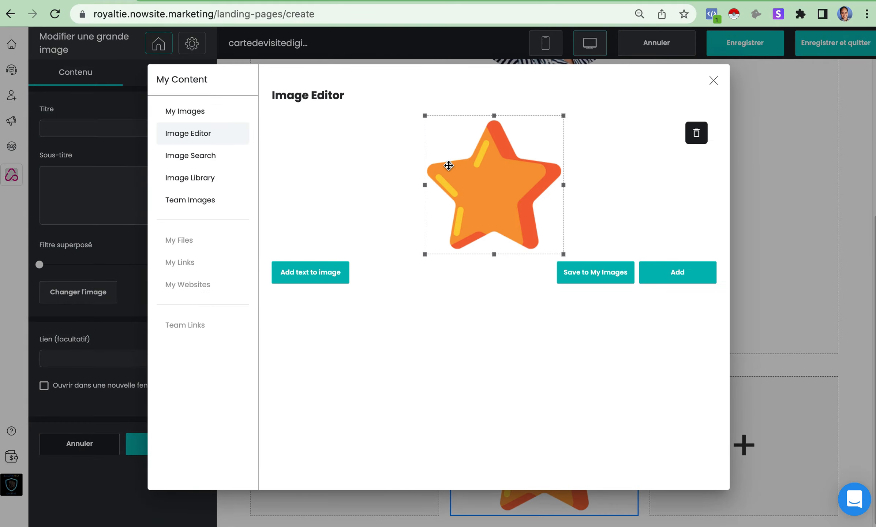
click(199, 179)
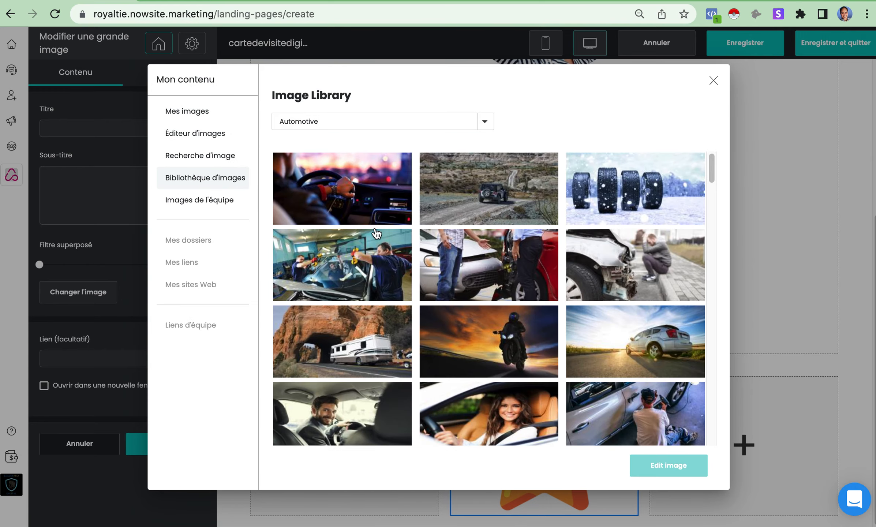
scroll(376, 233, down, 15)
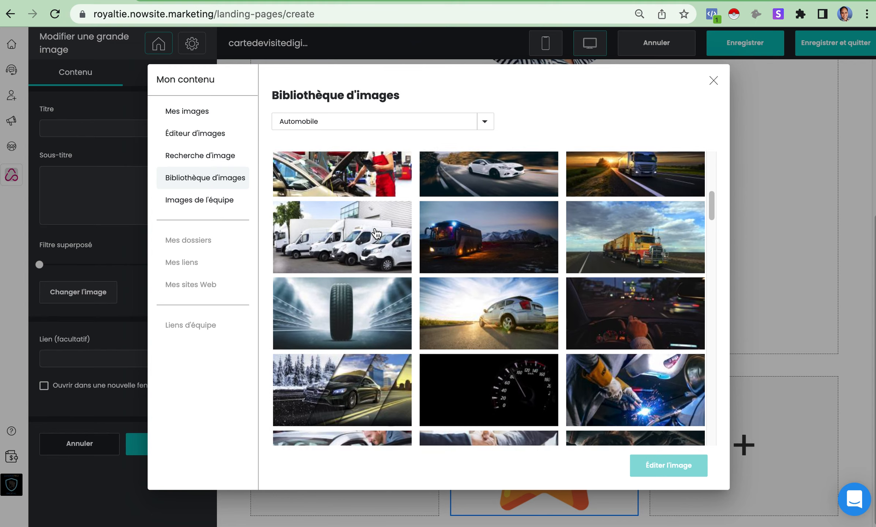
scroll(376, 233, down, 10)
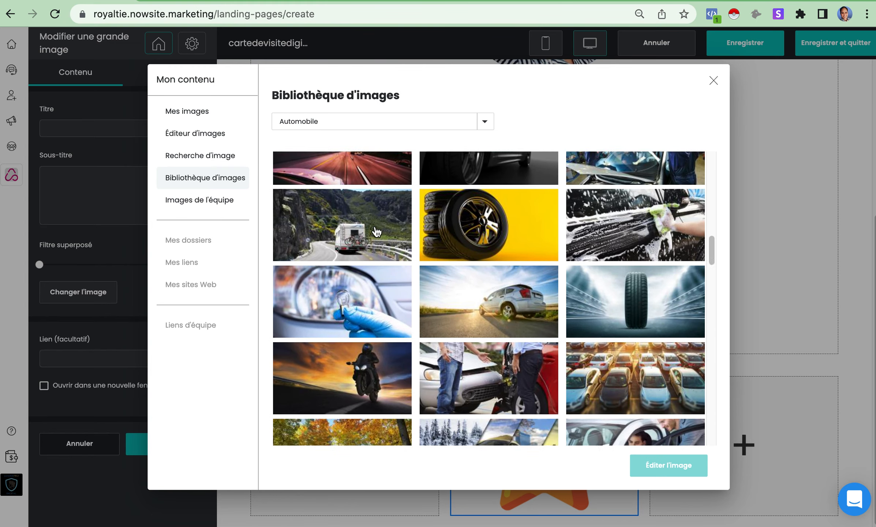
scroll(376, 233, down, 5)
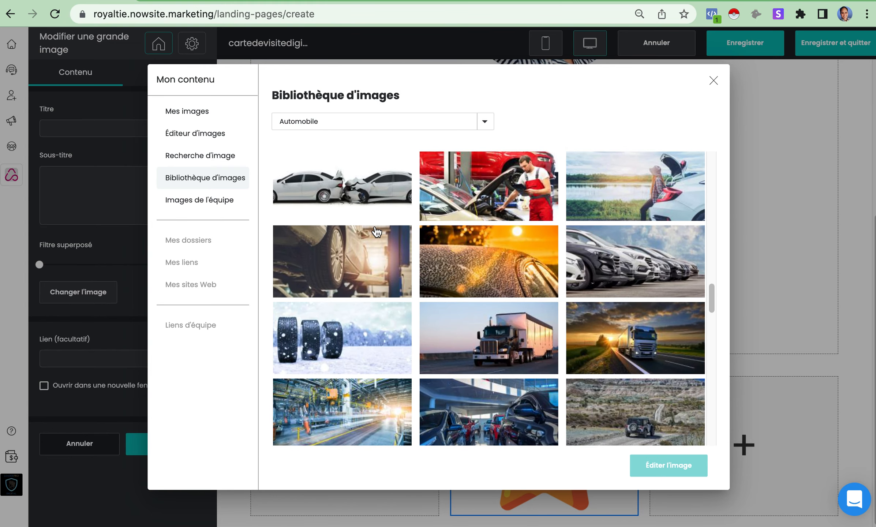
scroll(376, 232, down, 3)
scroll(376, 232, up, 20)
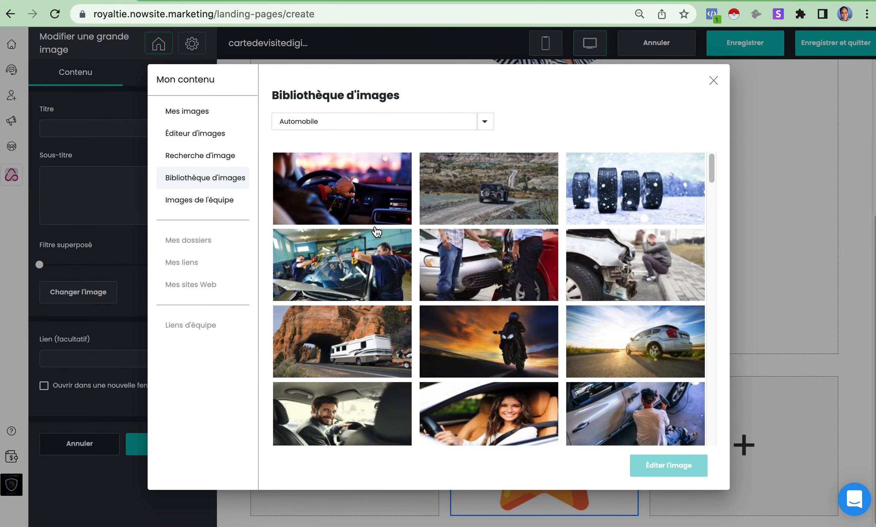
Choose the glowing light bulb picture from the library's Marketing Digital category and open it for editing.
click(485, 125)
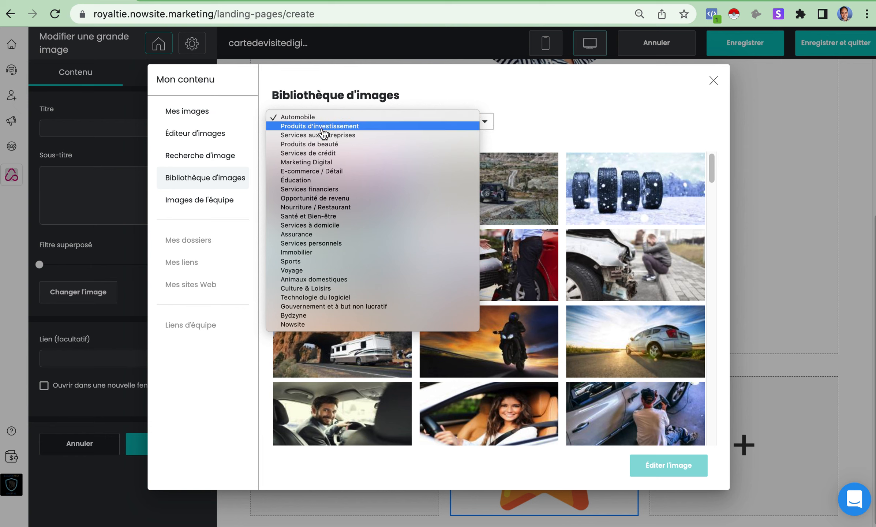
click(329, 169)
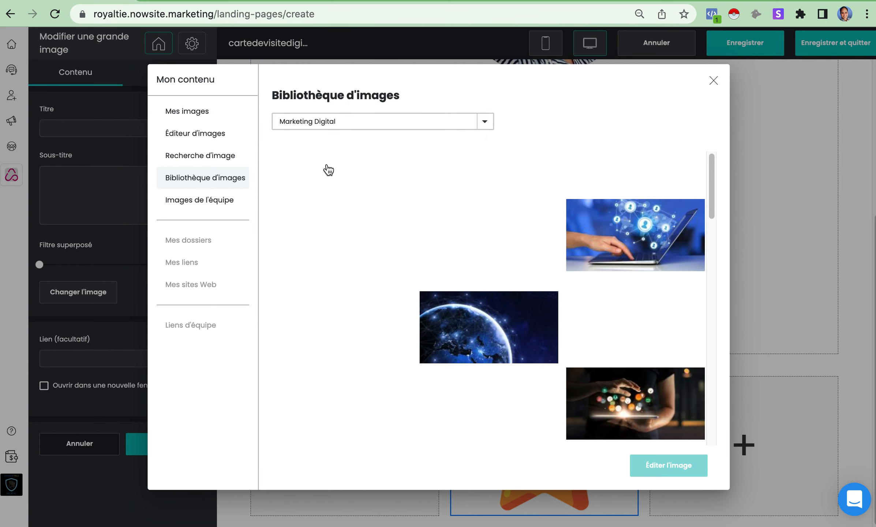
scroll(392, 332, down, 10)
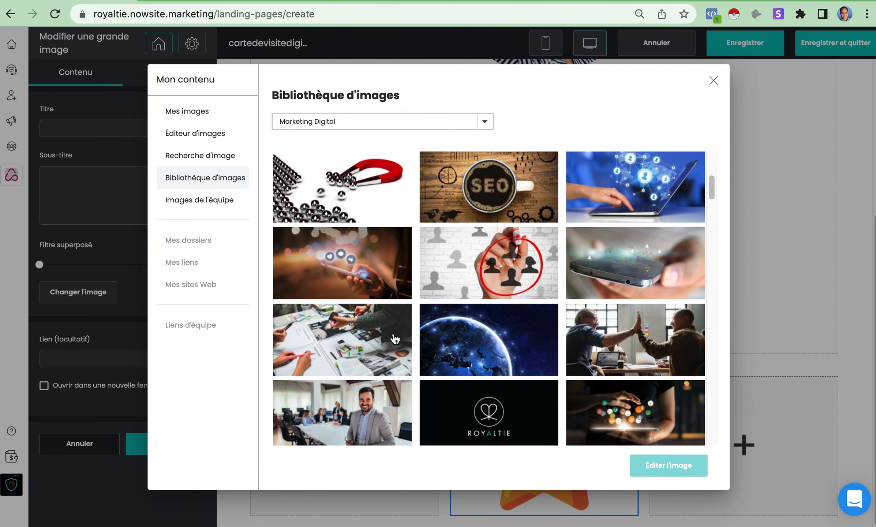
scroll(394, 338, down, 8)
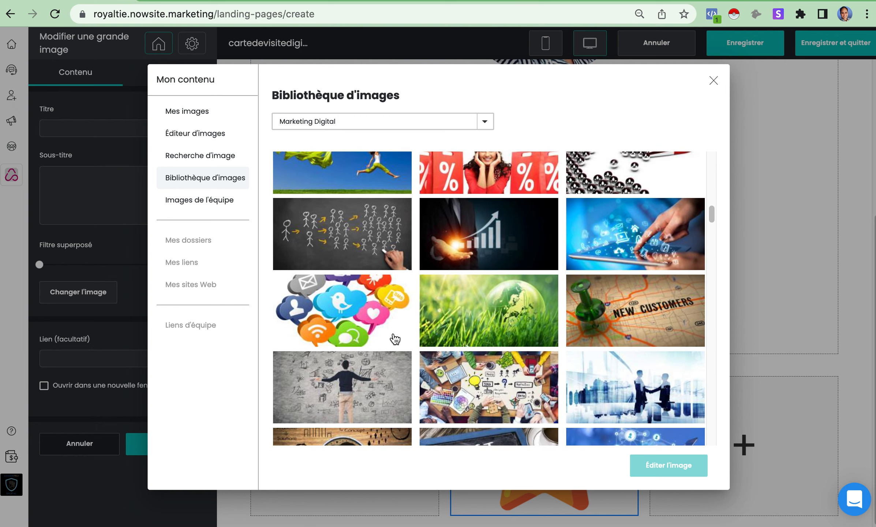
scroll(394, 338, down, 8)
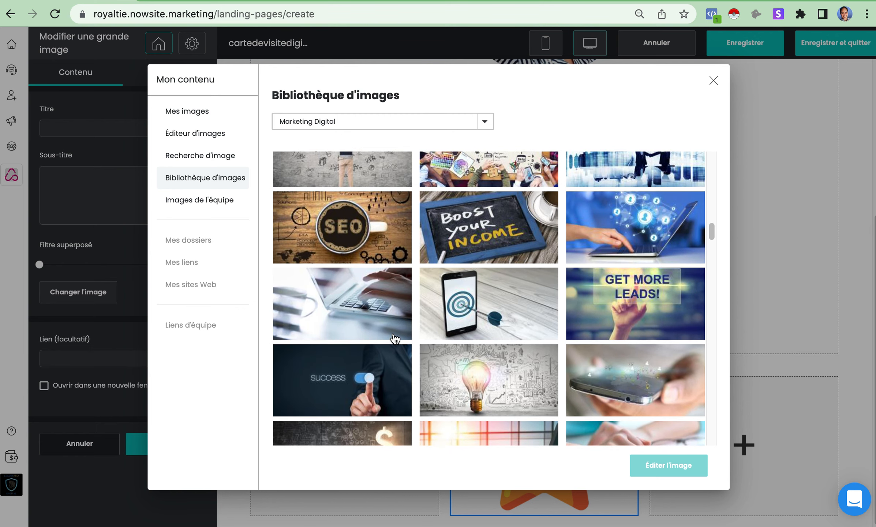
click(480, 293)
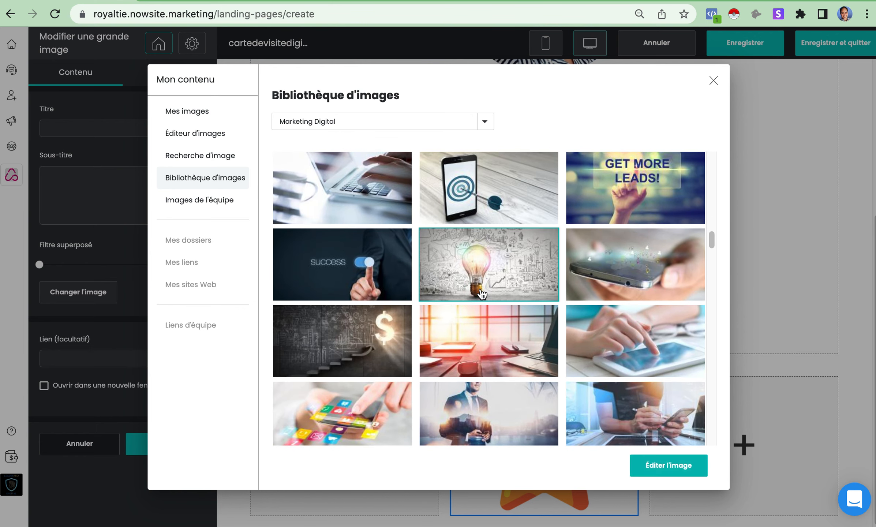
click(673, 468)
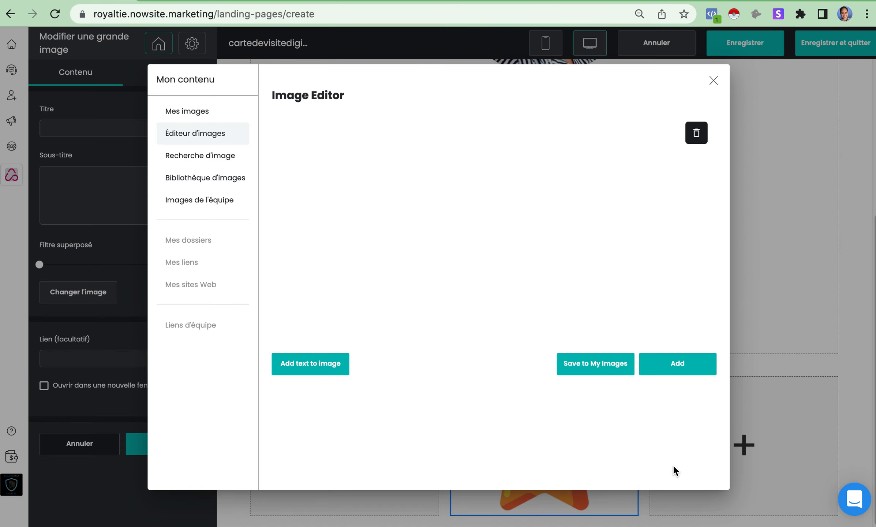
Crop the picture around the light bulb and add it to the middle column's image block.
drag(713, 345, 496, 319)
drag(460, 273, 496, 288)
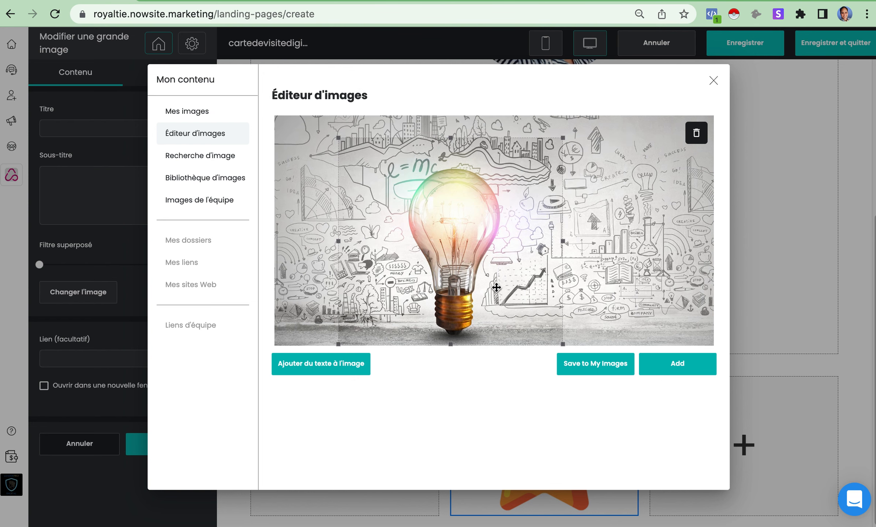
click(677, 369)
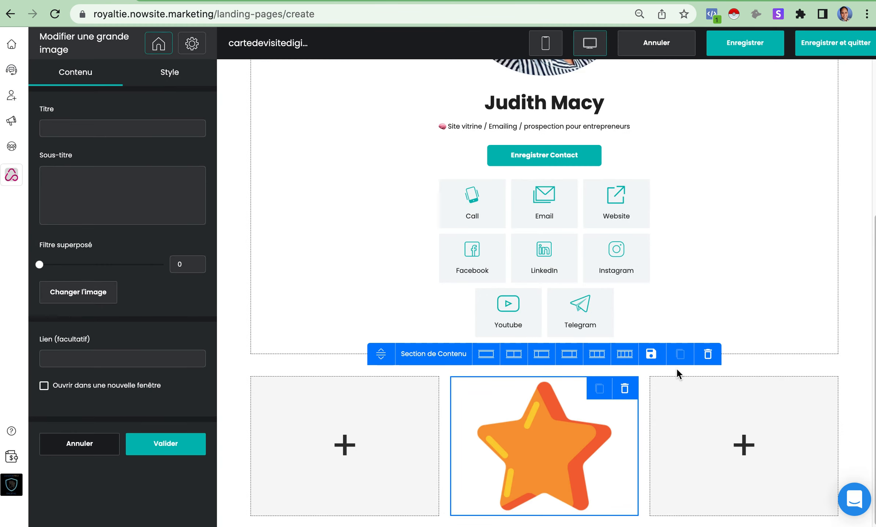
scroll(840, 347, down, 2)
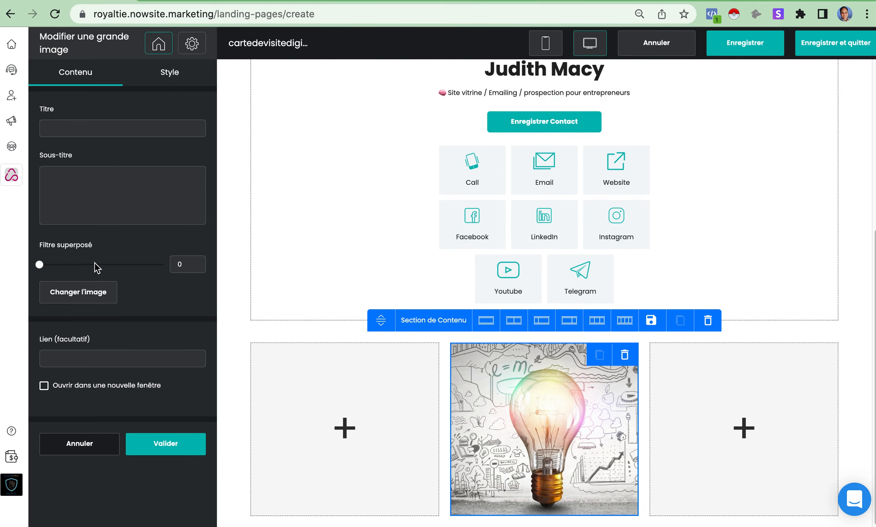
Give the light bulb image the title "Lumière" and the subtitle "ZAZAZAZ".
click(131, 128)
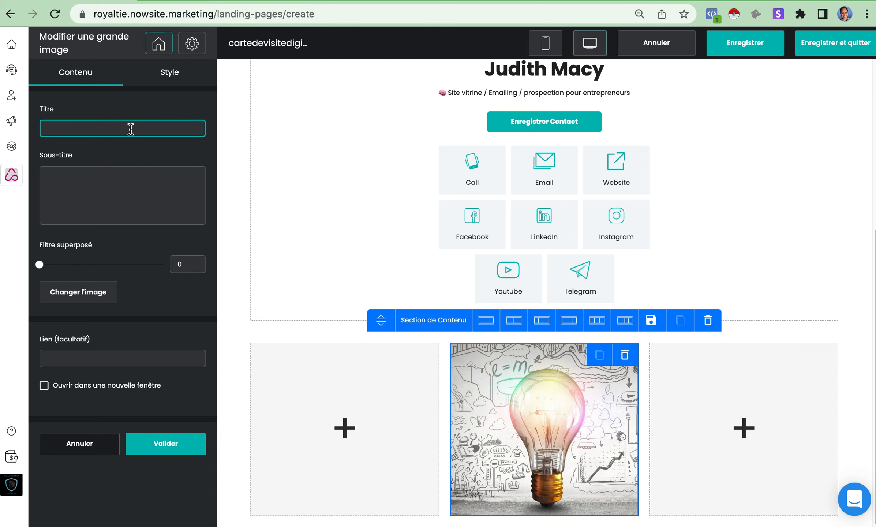
text(Lumière)
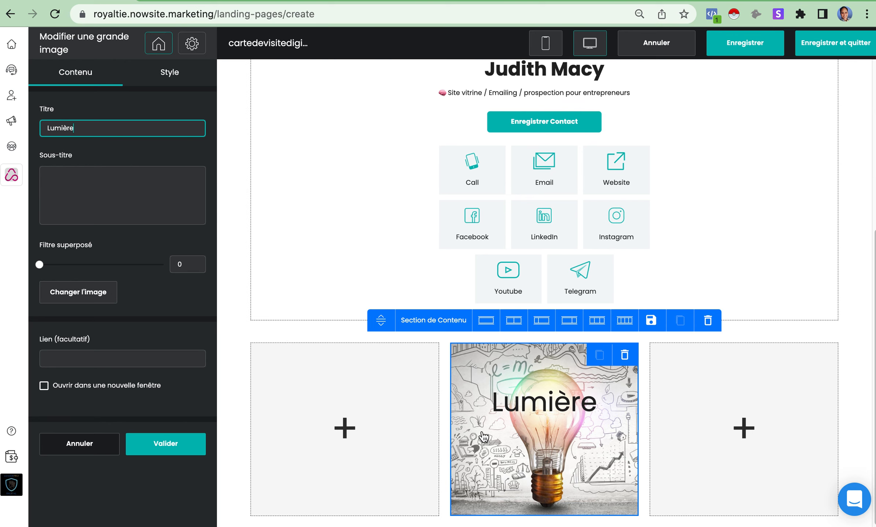
click(77, 179)
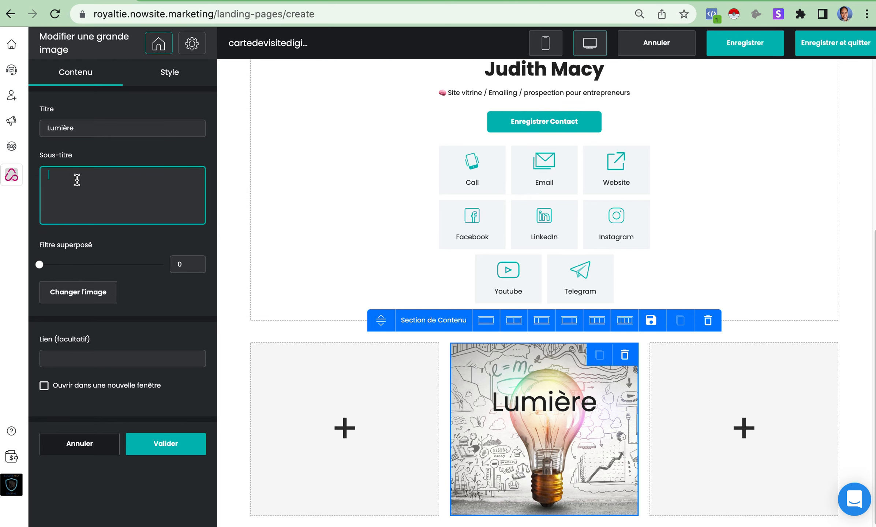
text(ZAZAZAZ)
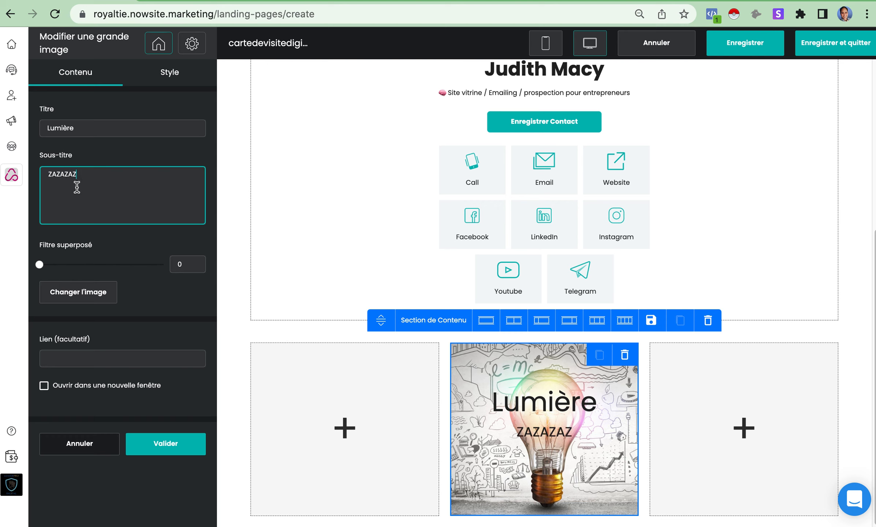
Link the light bulb image to the Nowsite website's home page, using the address copied from its open browser tab.
click(96, 357)
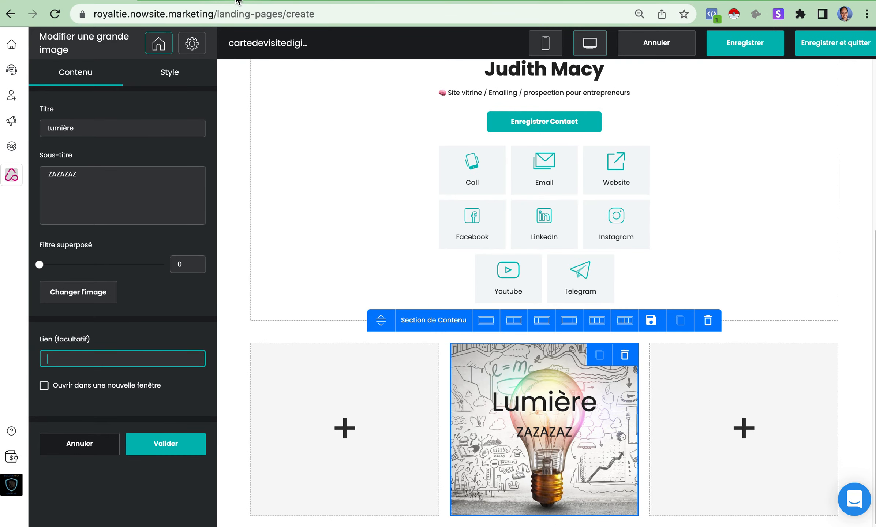
click(238, 2)
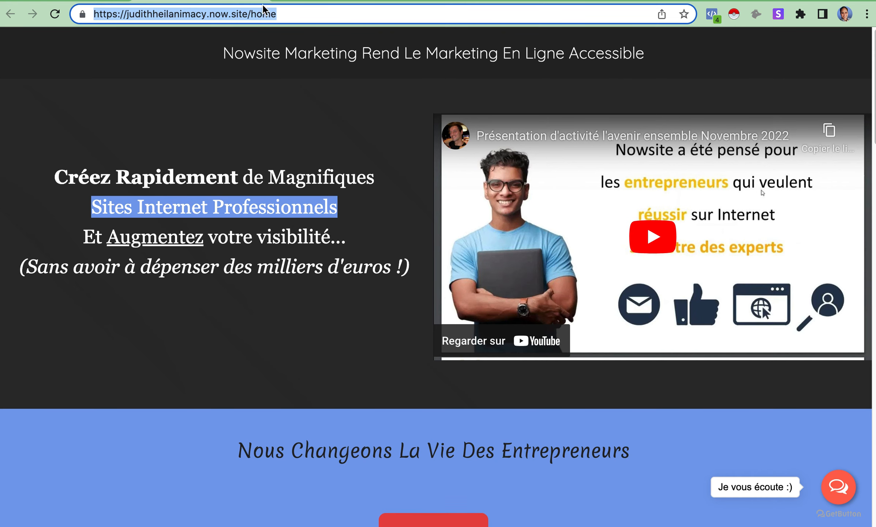
click(286, 14)
key(super+c)
click(102, 1)
key(super+v)
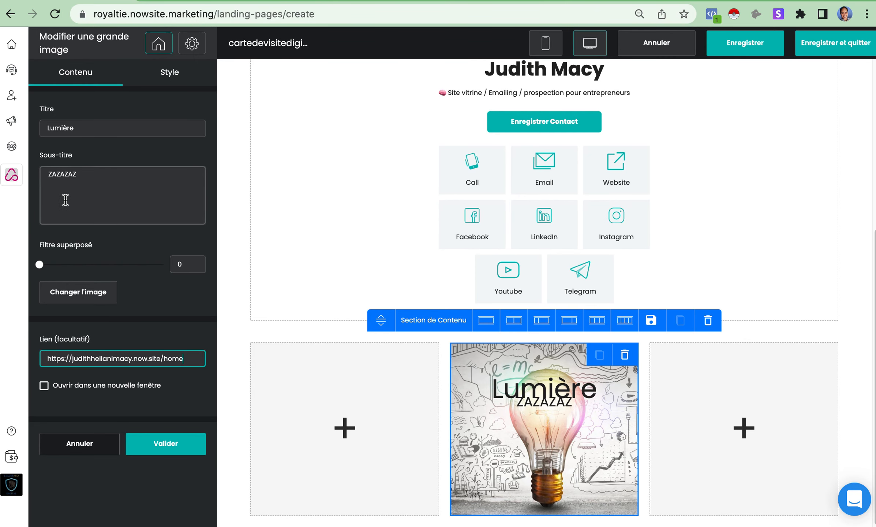
Clear the subtitle of the light bulb image and apply the block's settings.
drag(83, 175, 41, 176)
key(BackSpace)
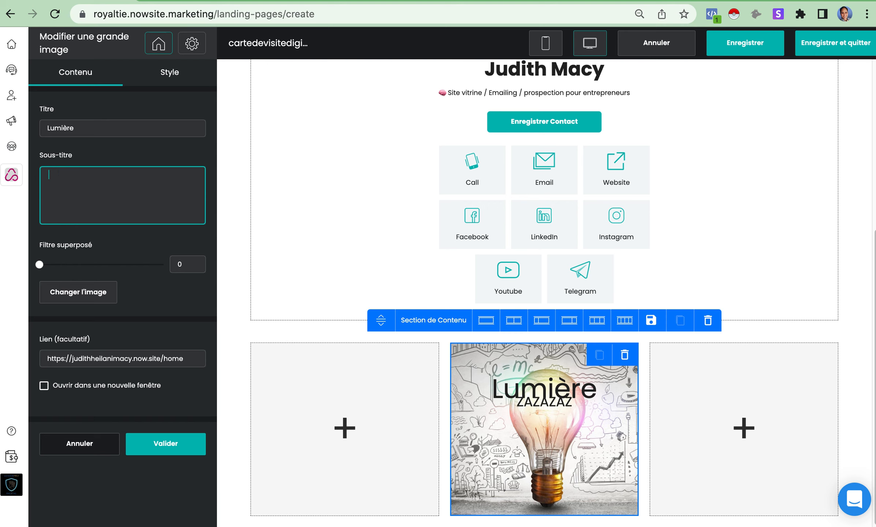
click(135, 452)
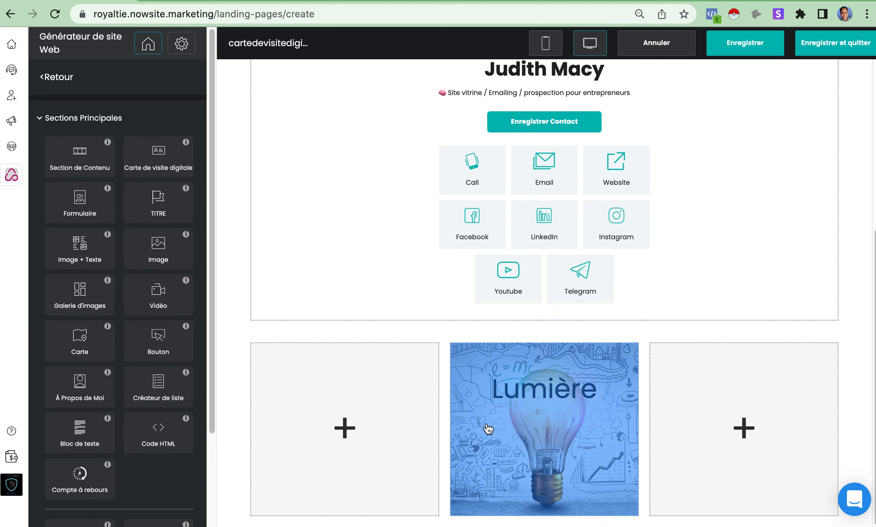
Reopen the light bulb image block and review its style options for alignment, spacing and image size.
click(488, 428)
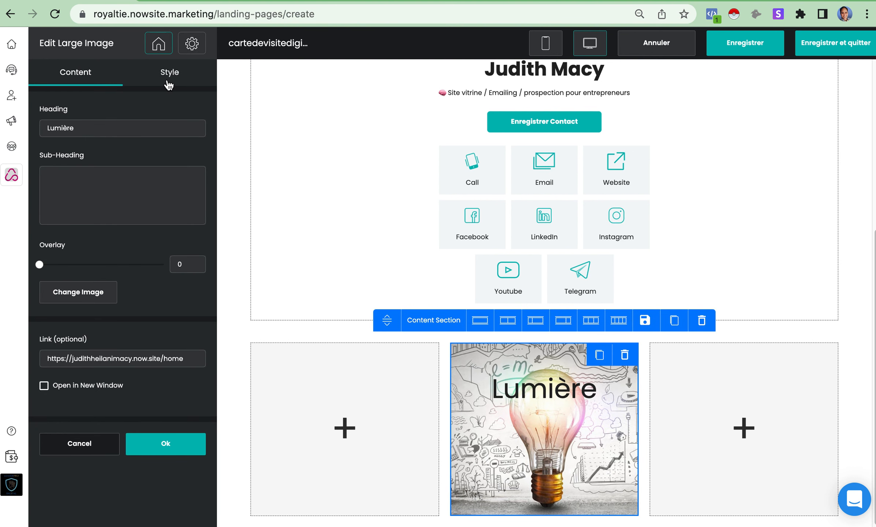
click(169, 82)
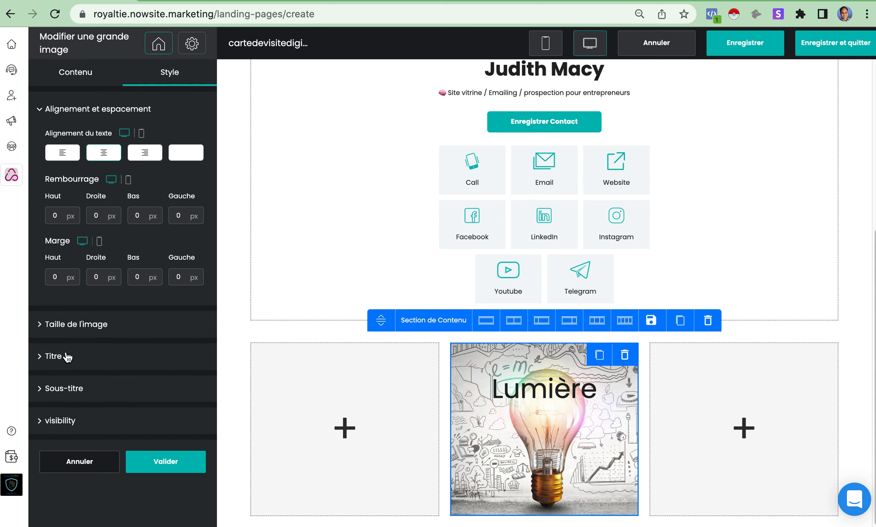
click(72, 331)
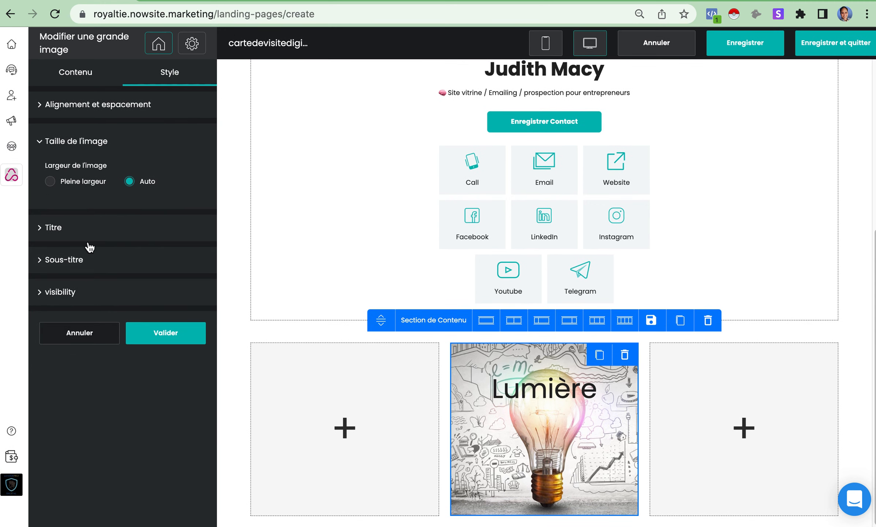
click(76, 65)
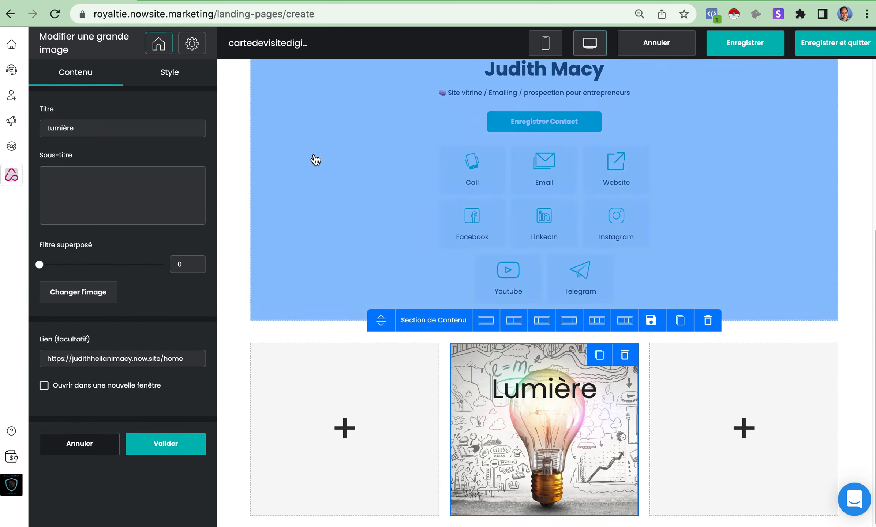
Review the digital business card's contact and social link fields and apply its settings.
scroll(315, 160, up, 5)
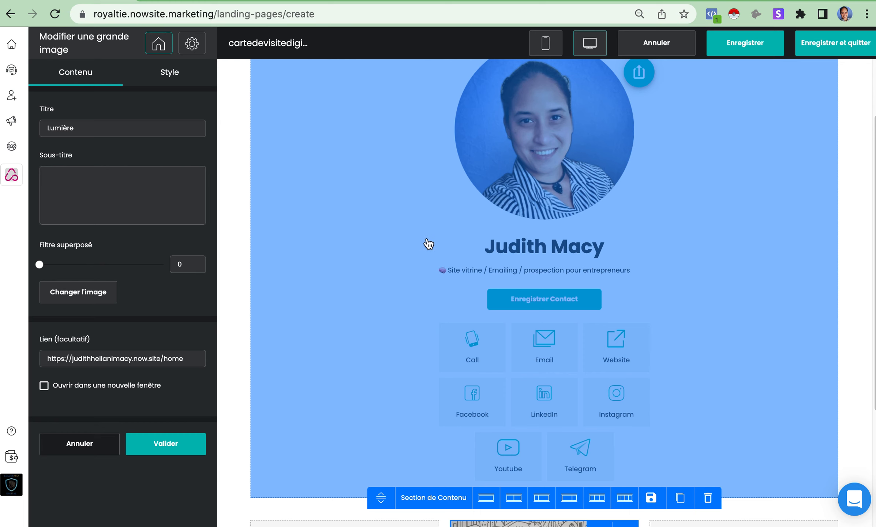
click(384, 281)
scroll(384, 276, down, 5)
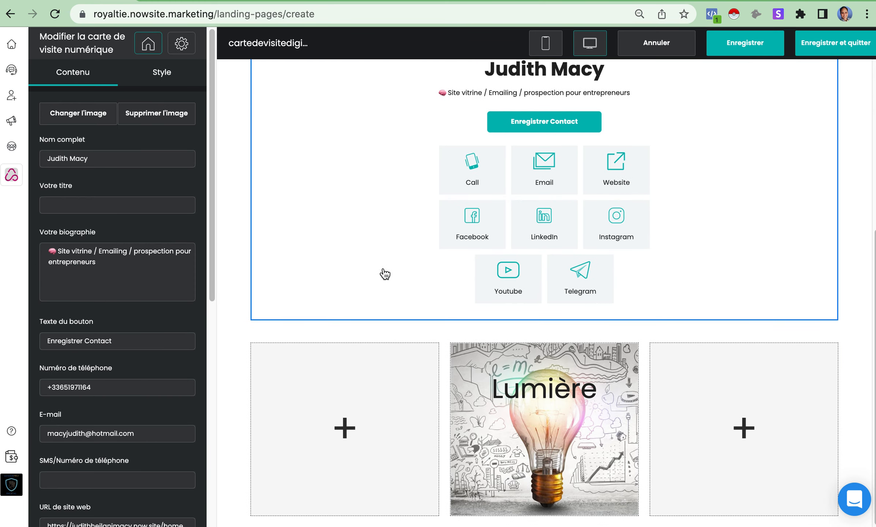
scroll(166, 334, down, 10)
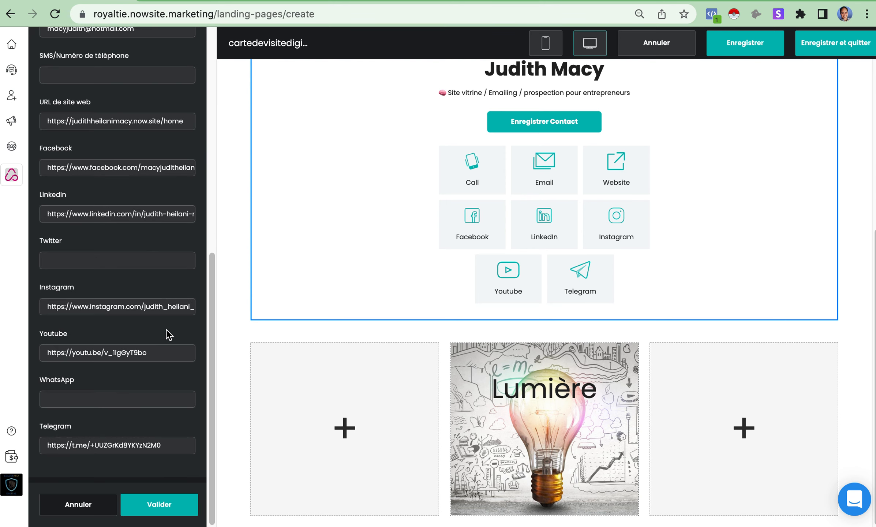
click(163, 508)
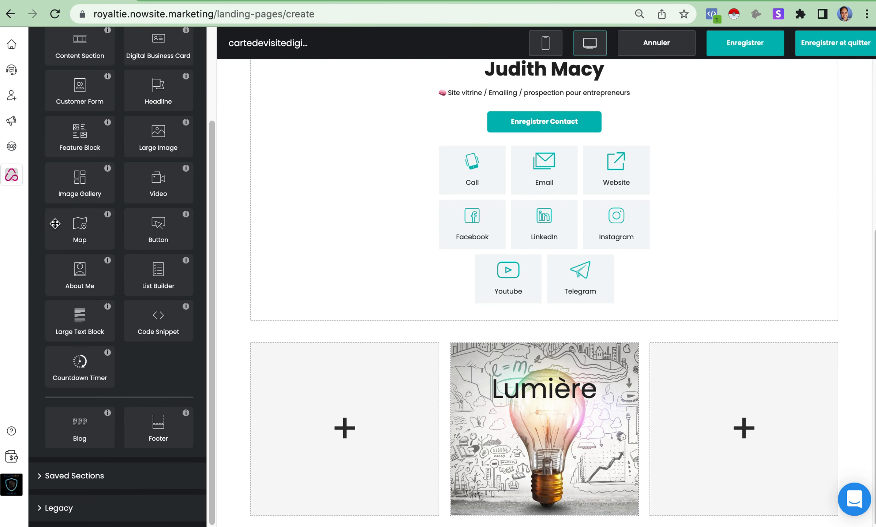
scroll(150, 160, up, 3)
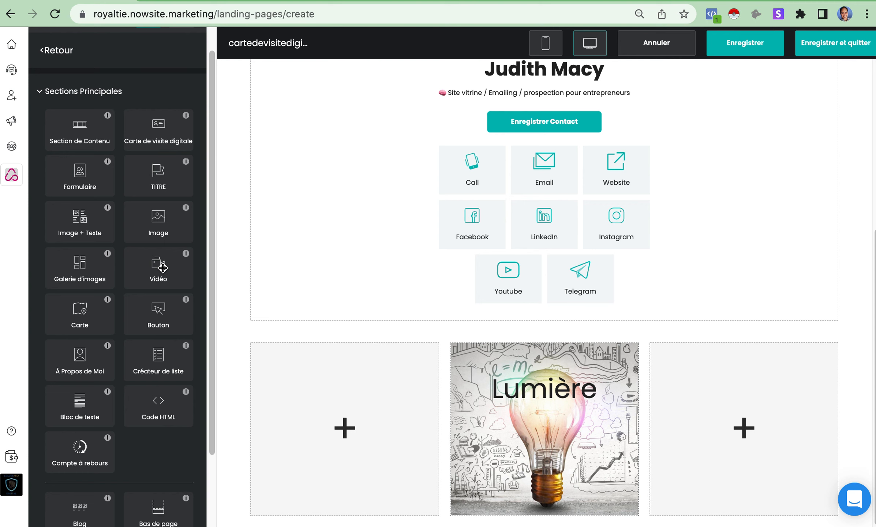
Add a content section below the light bulb image's section, set it to three columns and apply its settings.
scroll(369, 318, down, 2)
drag(101, 135, 541, 515)
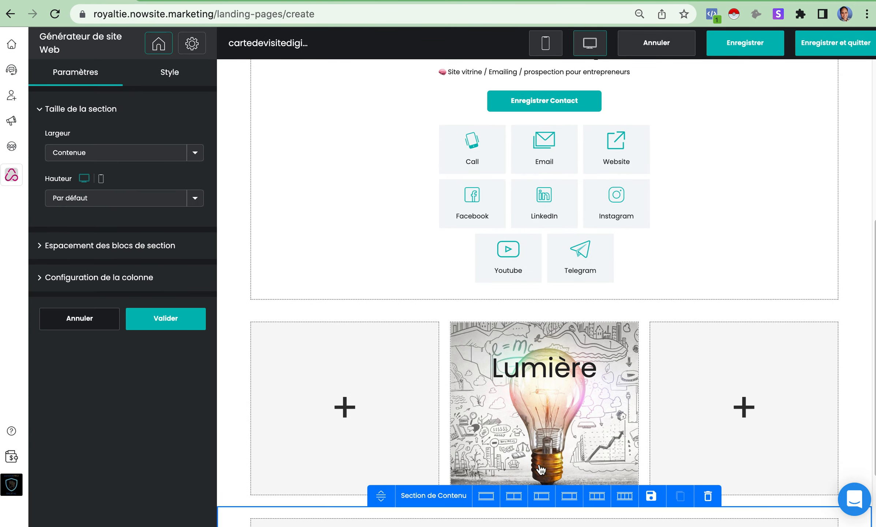
scroll(540, 469, down, 2)
click(599, 412)
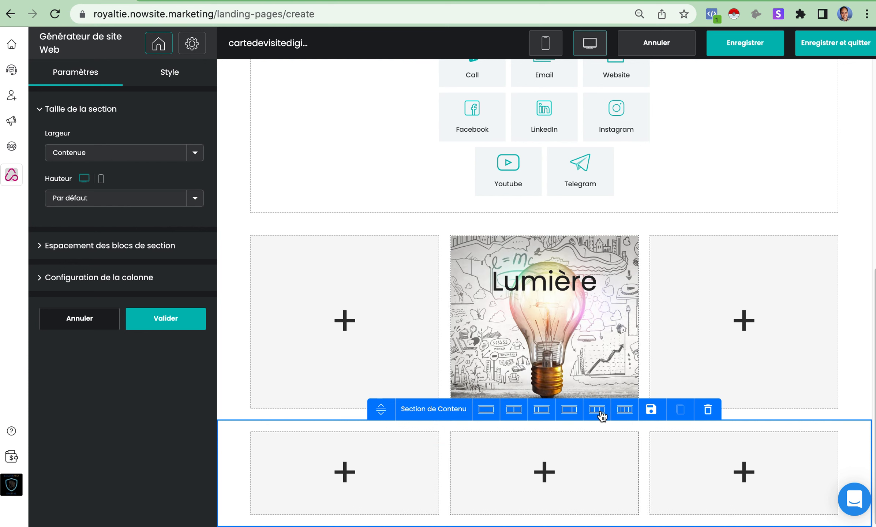
click(165, 318)
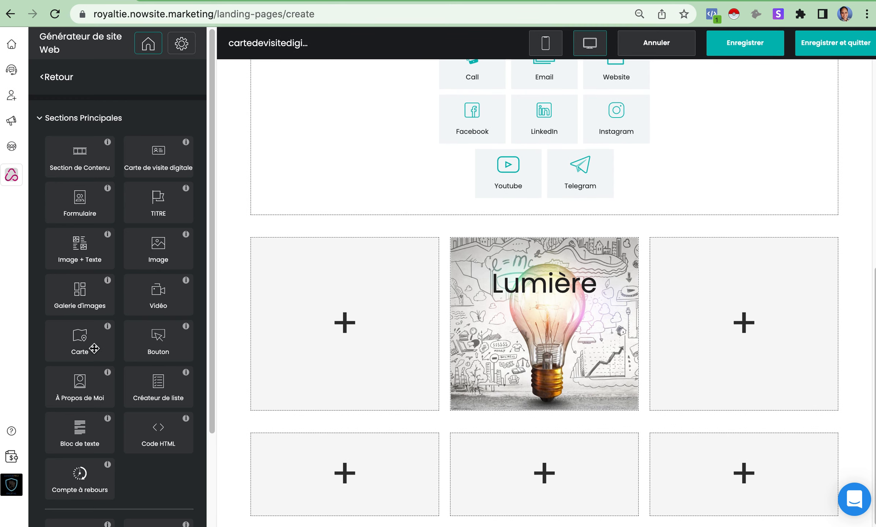
Place a map block in the middle column of the lower three-column section and delete it again.
drag(94, 348, 542, 462)
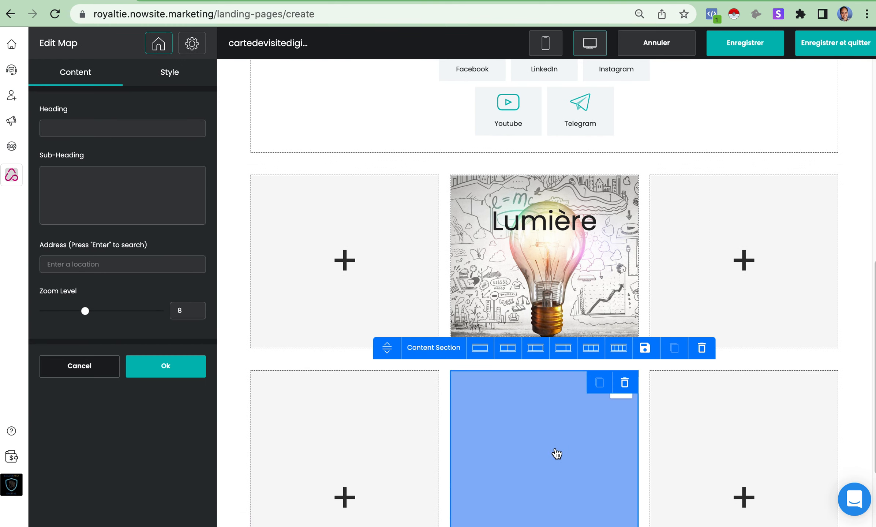
click(624, 383)
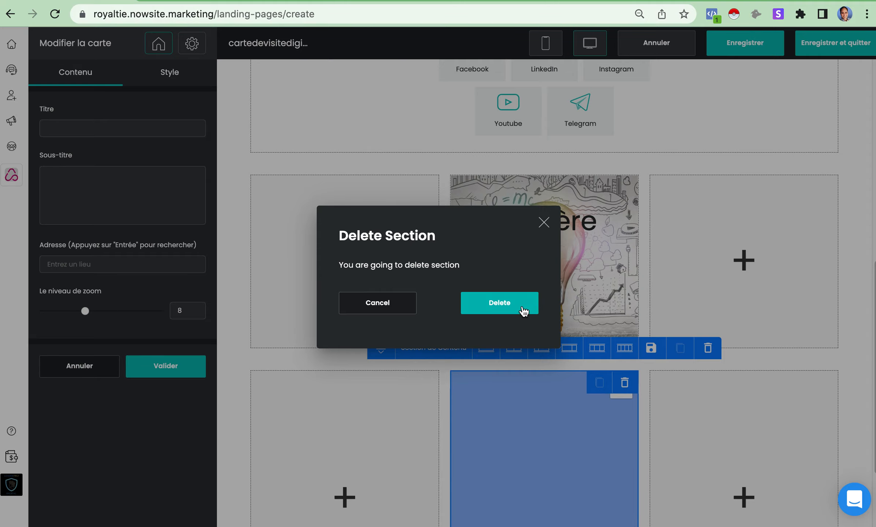
click(524, 310)
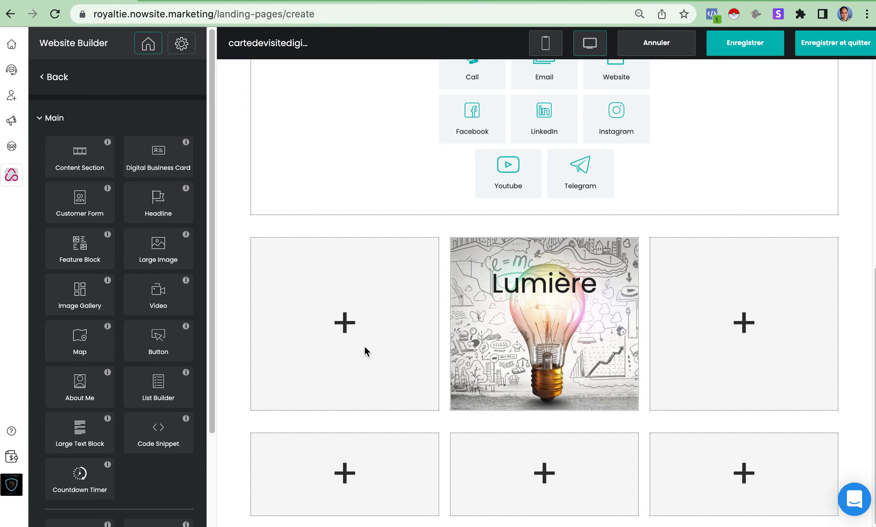
Place a button block in the lower section's middle column with the text "cczezeezzeczec" and try to apply it without a URL.
drag(162, 344, 568, 448)
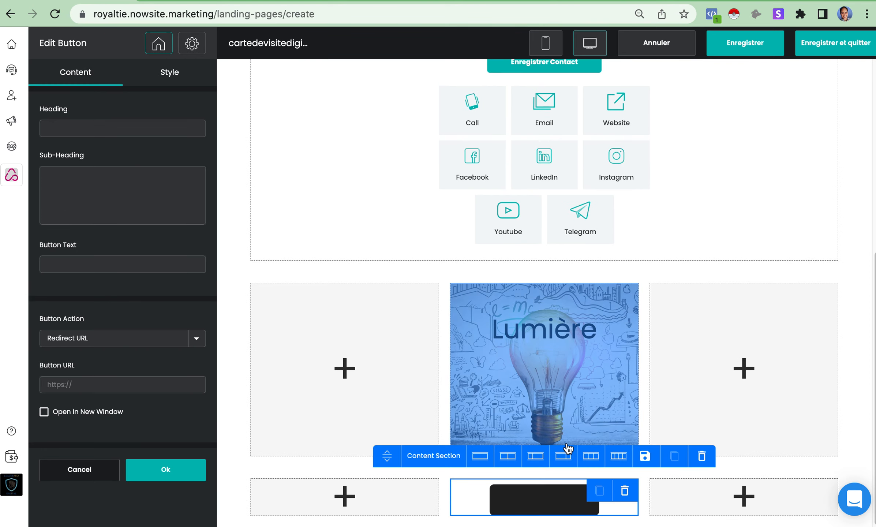
click(90, 265)
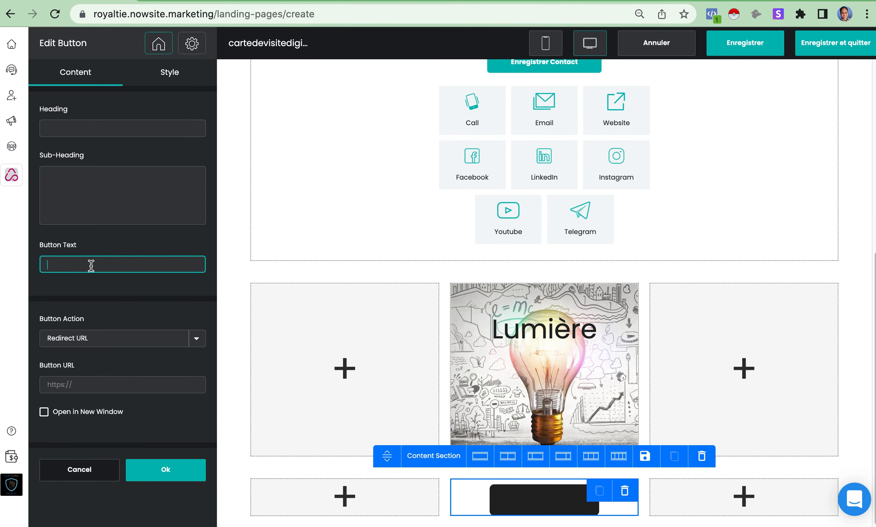
text(cczezeezzeczec)
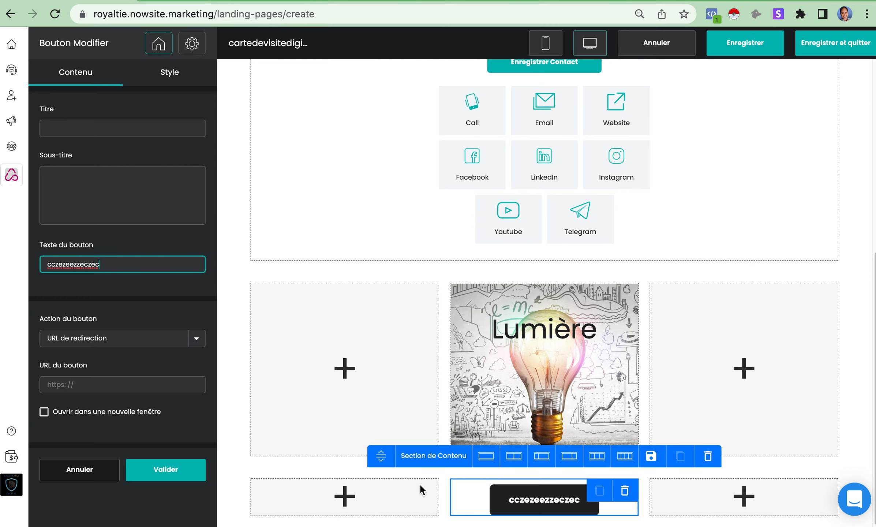
click(244, 467)
click(500, 315)
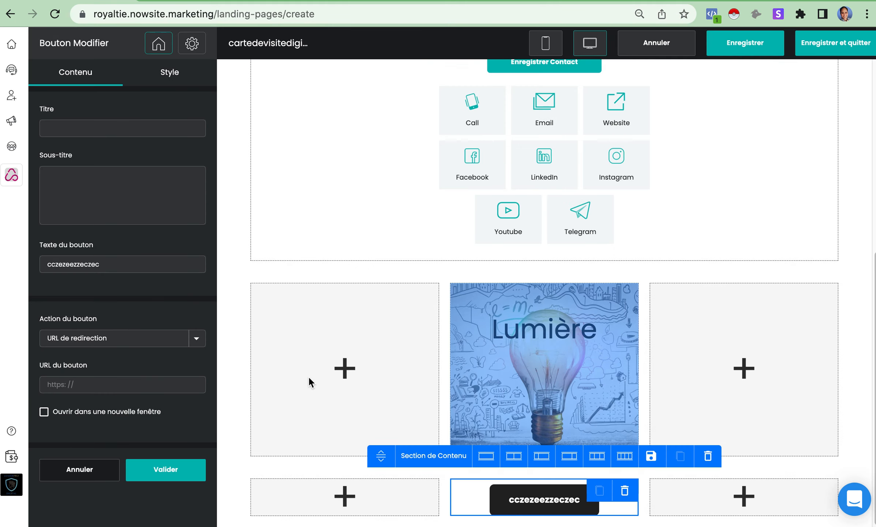
click(167, 469)
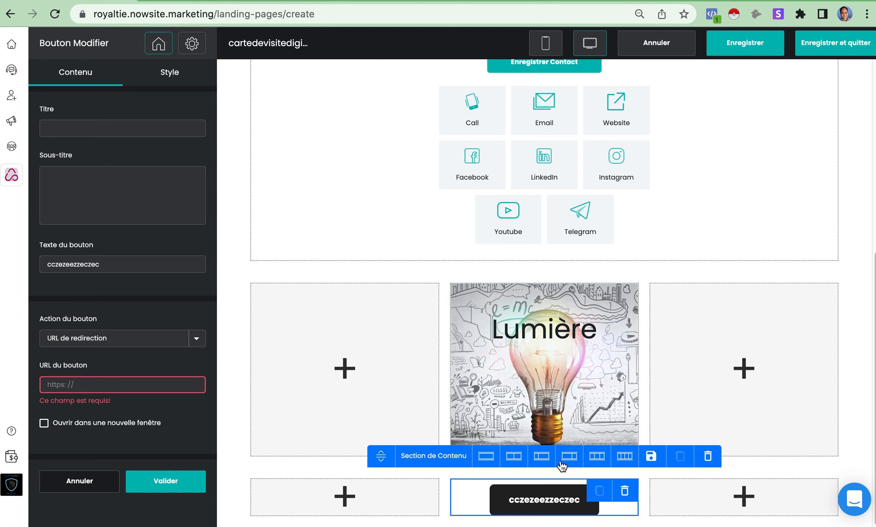
Delete the button block from the lower section's middle column and dismiss the unsaved changes notices.
click(627, 492)
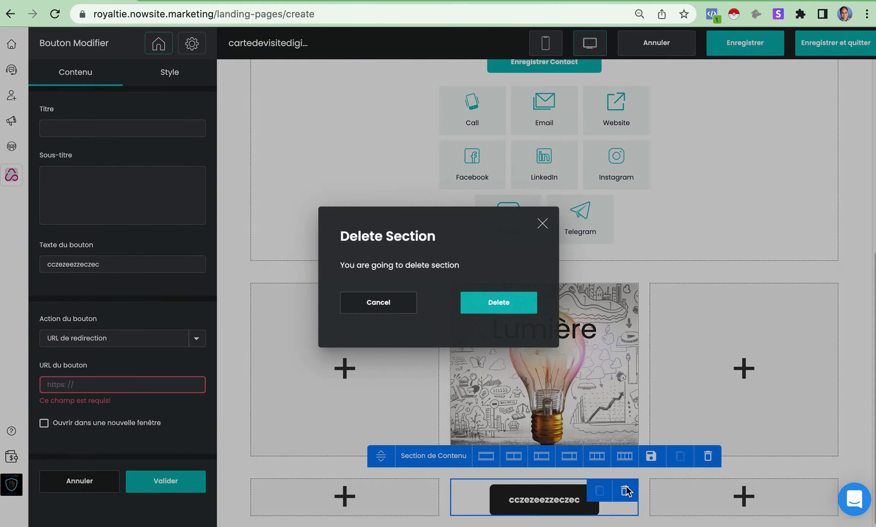
click(513, 310)
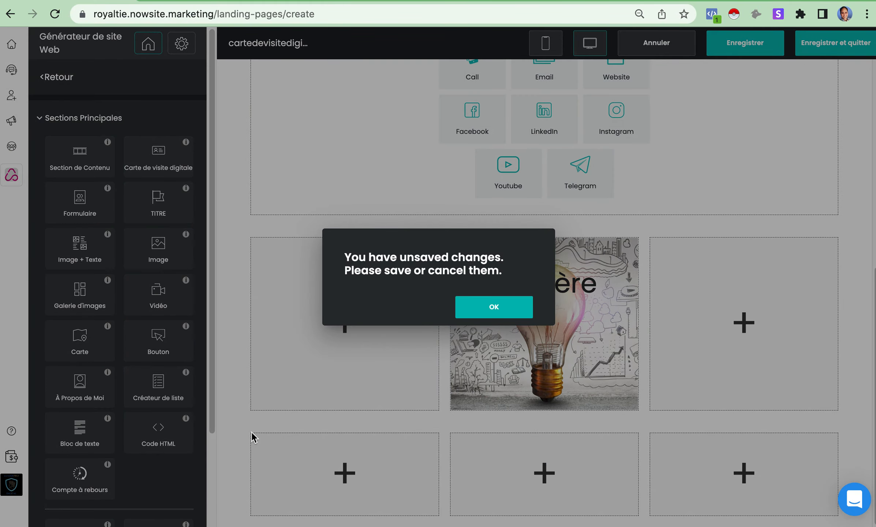
click(522, 308)
scroll(157, 422, down, 3)
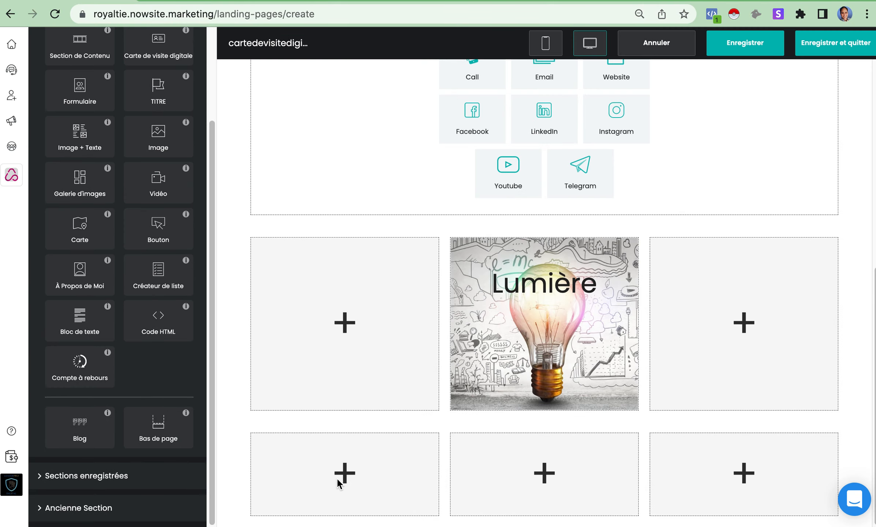
click(324, 477)
click(509, 307)
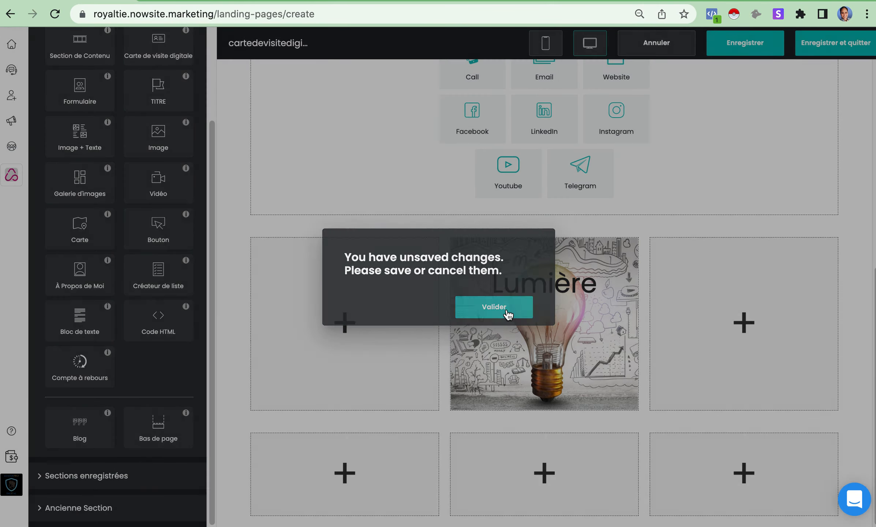
Save the landing page and delete the empty three-column content section below the light bulb image.
click(764, 44)
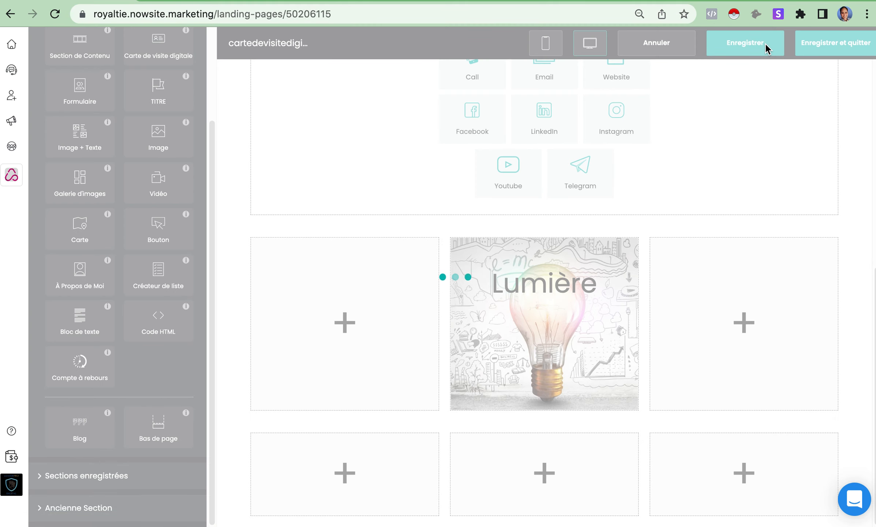
scroll(565, 342, down, 10)
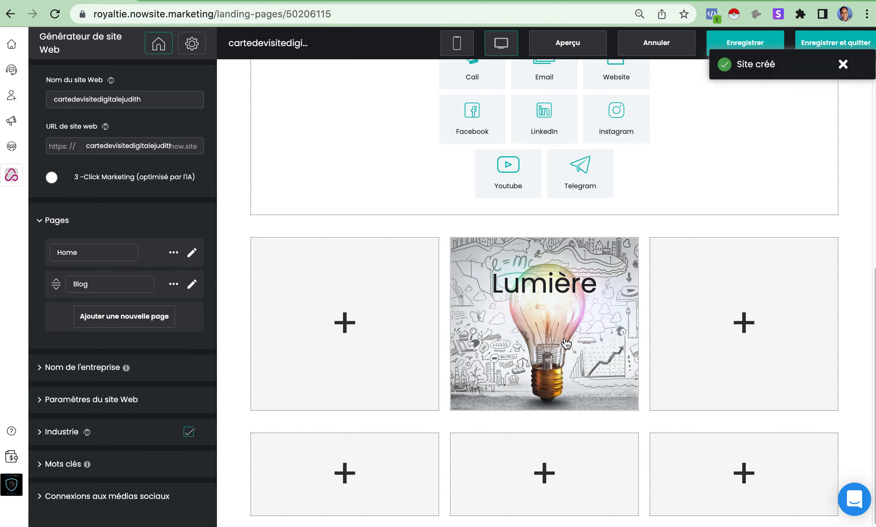
click(531, 470)
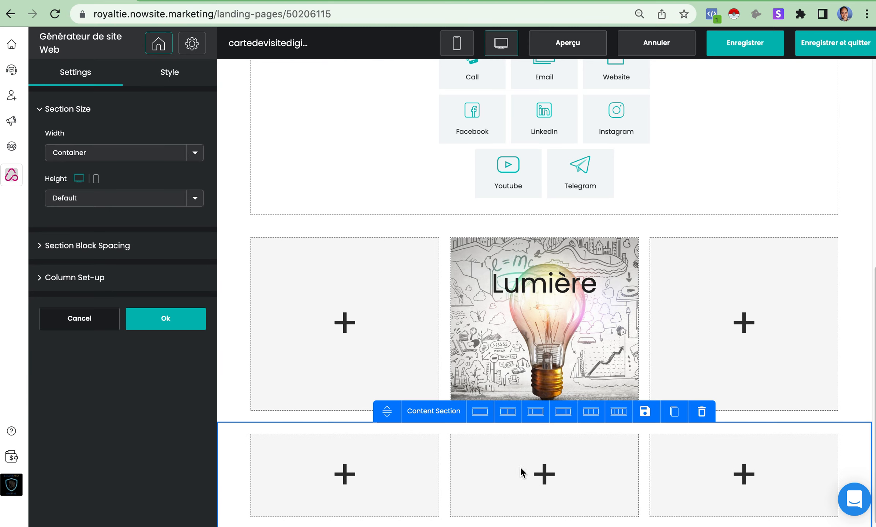
click(714, 416)
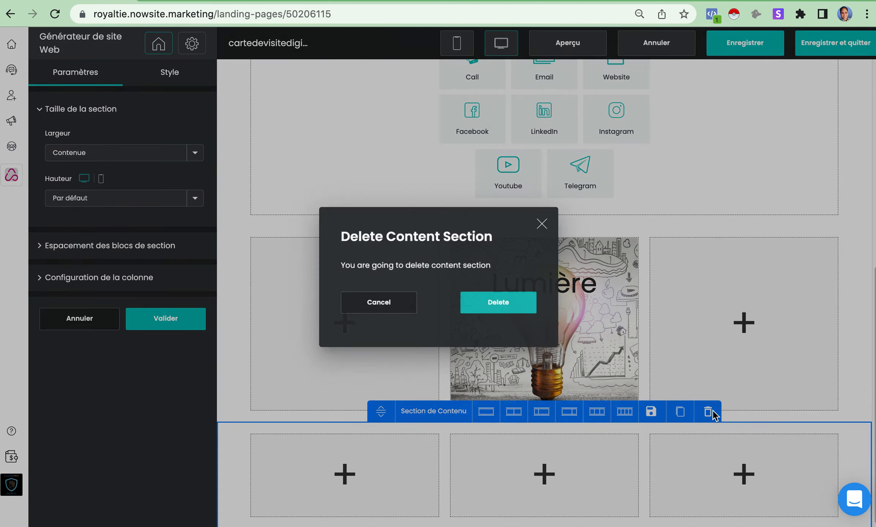
click(531, 309)
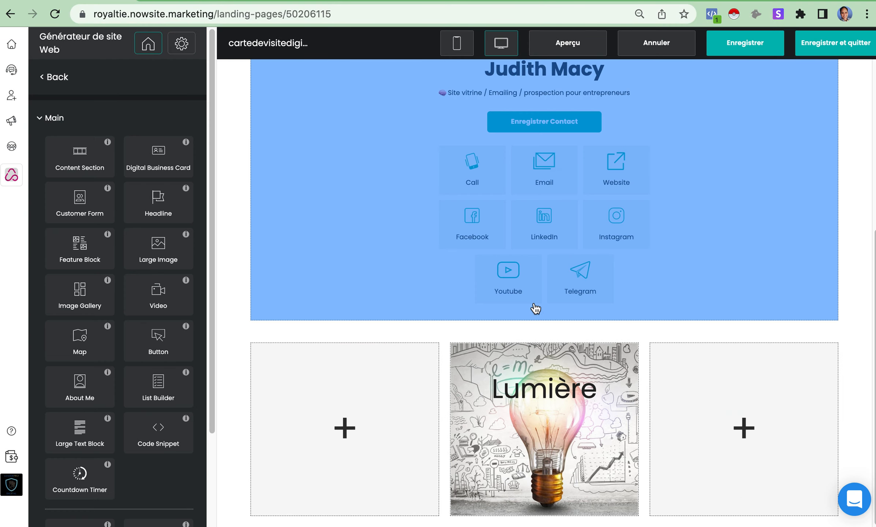
Open the digital business card block for editing and delete its profile photo.
scroll(674, 255, up, 7)
scroll(682, 240, down, 6)
scroll(644, 190, up, 6)
click(349, 194)
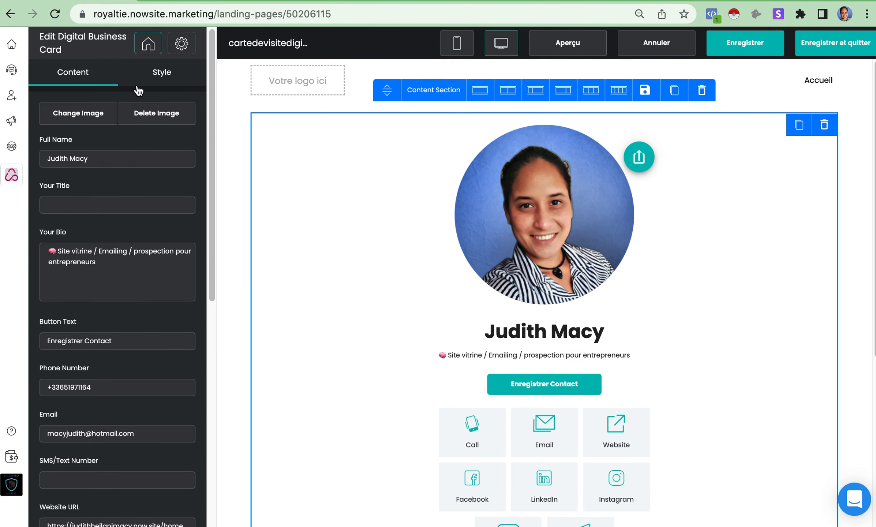
scroll(134, 183, down, 10)
scroll(141, 176, up, 10)
click(156, 114)
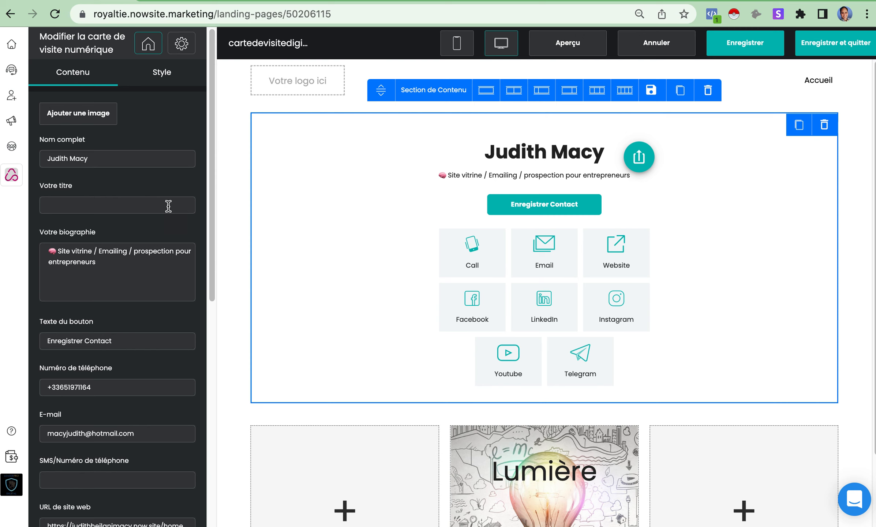
Add the round blue-background portrait from the saved images as the card's photo, moving the crop area down over the portrait.
scroll(166, 203, down, 10)
scroll(142, 344, up, 10)
click(65, 114)
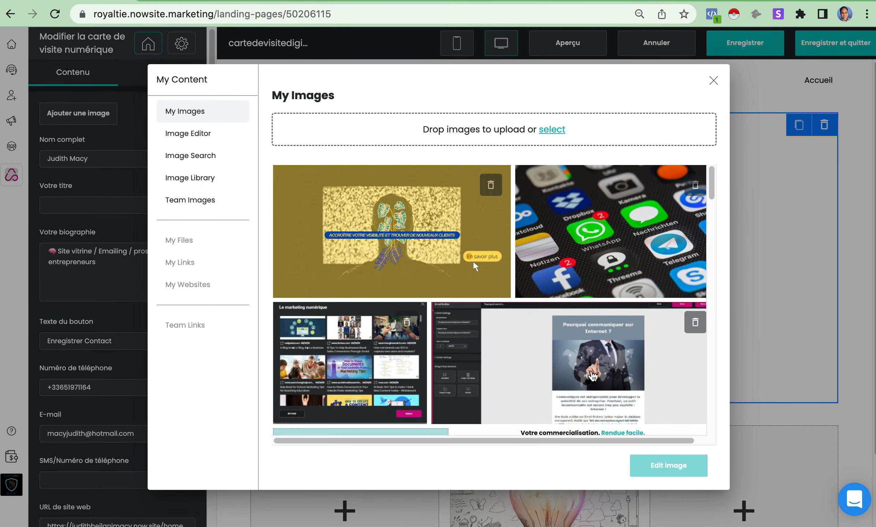
scroll(594, 376, down, 5)
scroll(593, 377, down, 5)
click(646, 375)
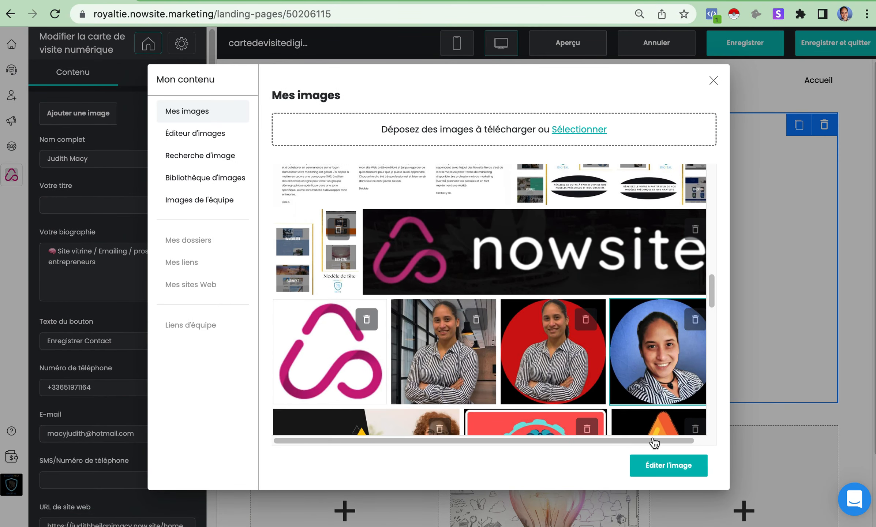
click(654, 466)
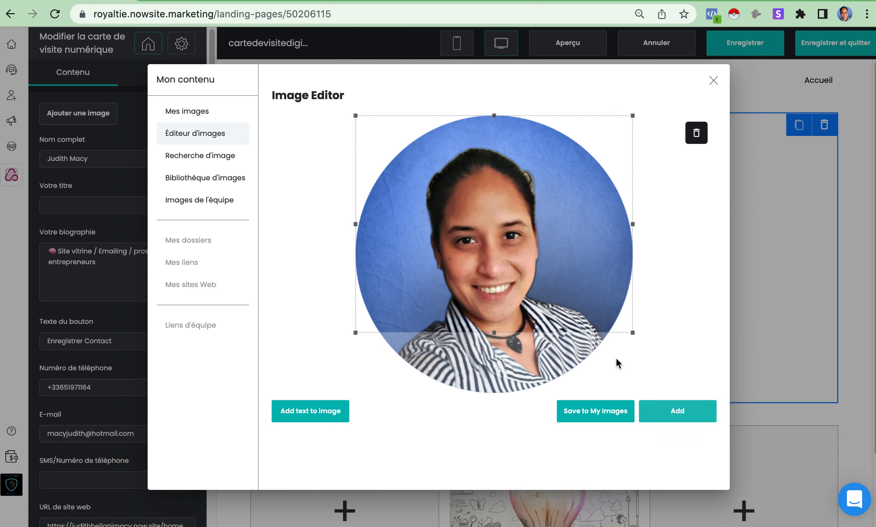
drag(547, 282, 543, 261)
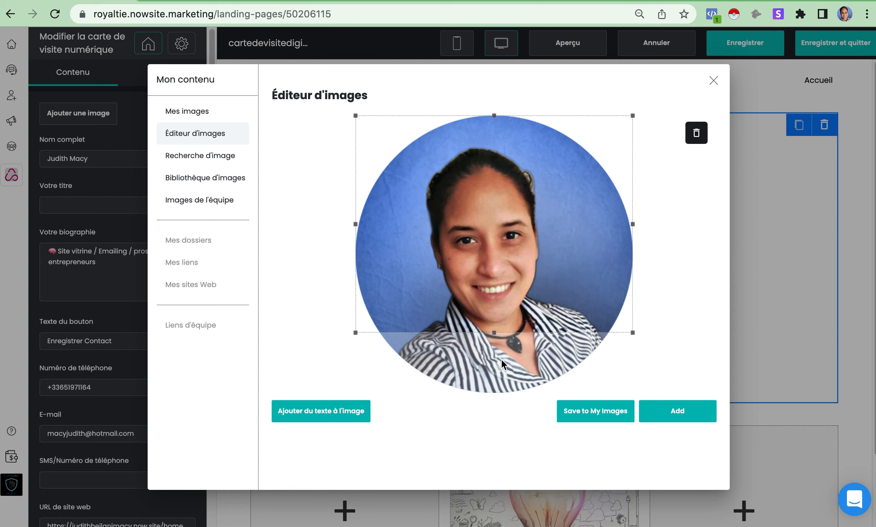
drag(496, 238, 493, 269)
click(676, 409)
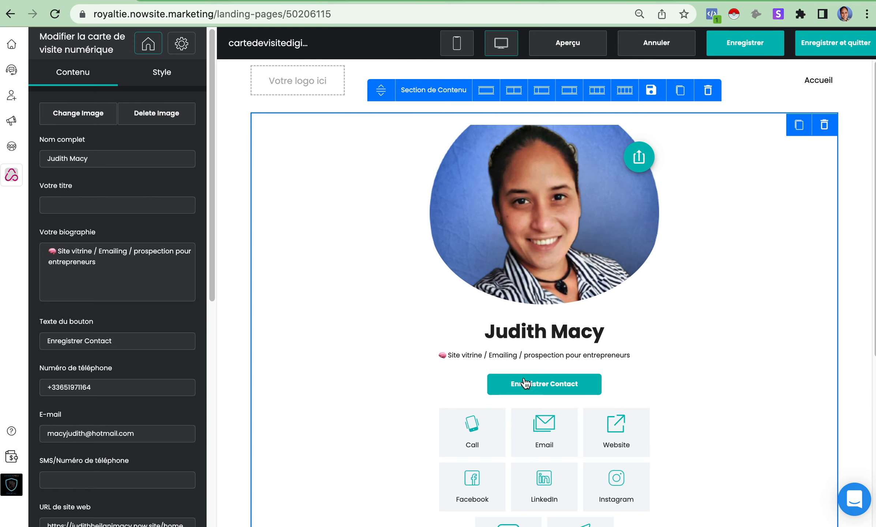
Save the landing page and exit the website builder.
scroll(90, 254, down, 5)
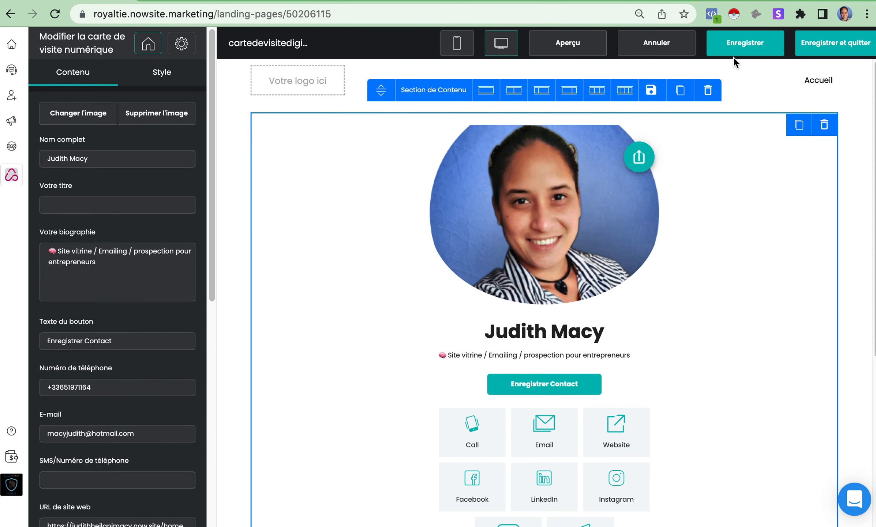
click(819, 49)
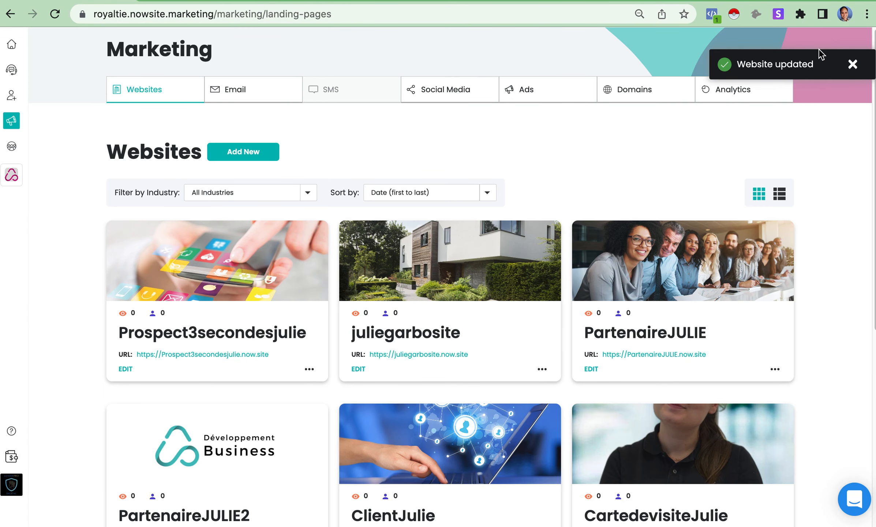
Copy the new digital business card site's address from the website list, open it in a new browser tab and review the published page.
scroll(681, 332, down, 10)
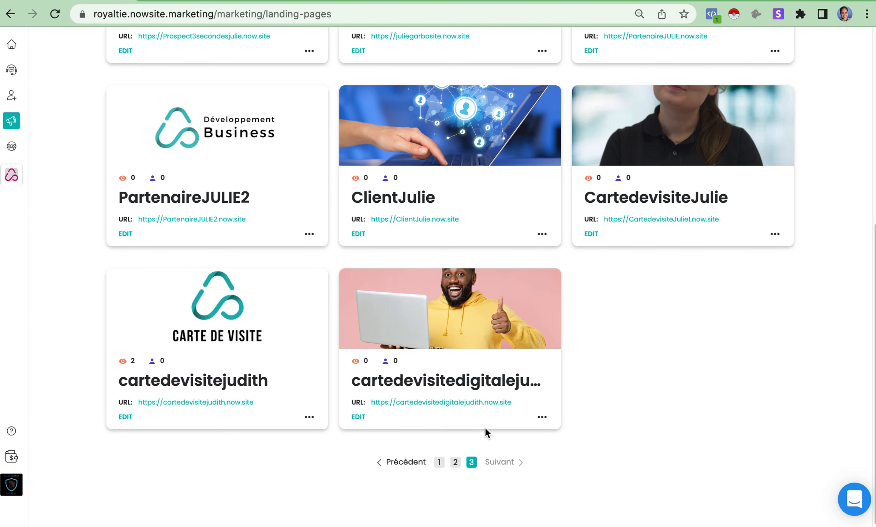
drag(519, 402, 362, 407)
key(super+c)
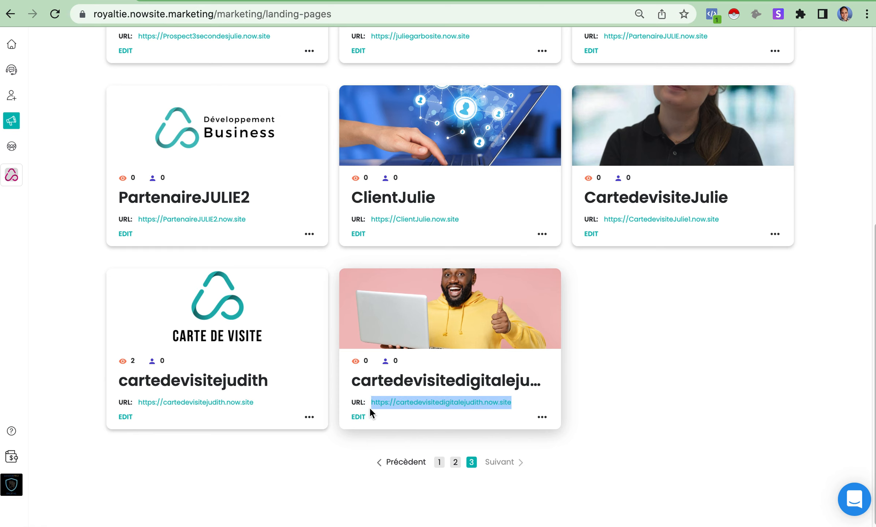
key(super+t)
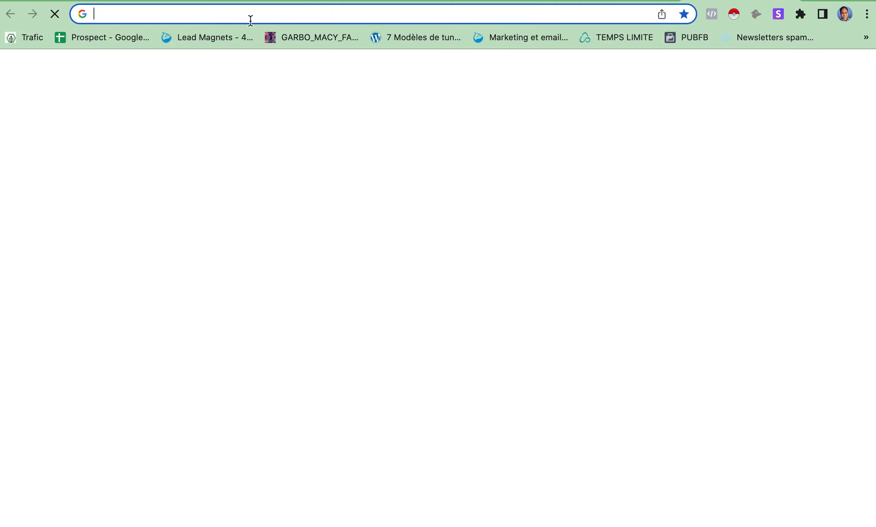
key(super+v)
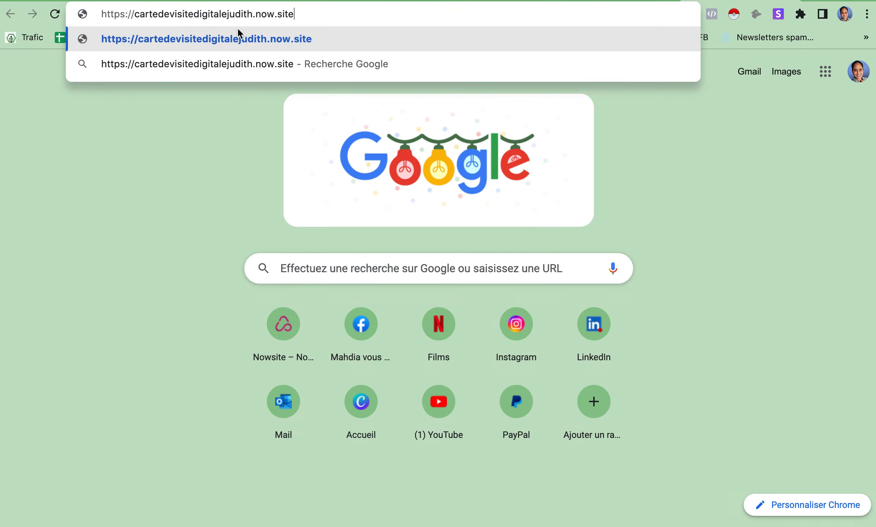
key(Return)
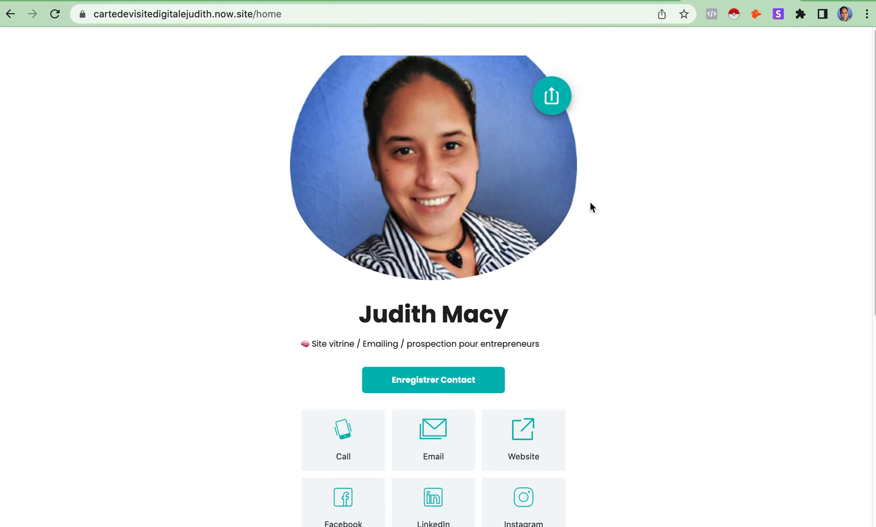
scroll(590, 203, down, 6)
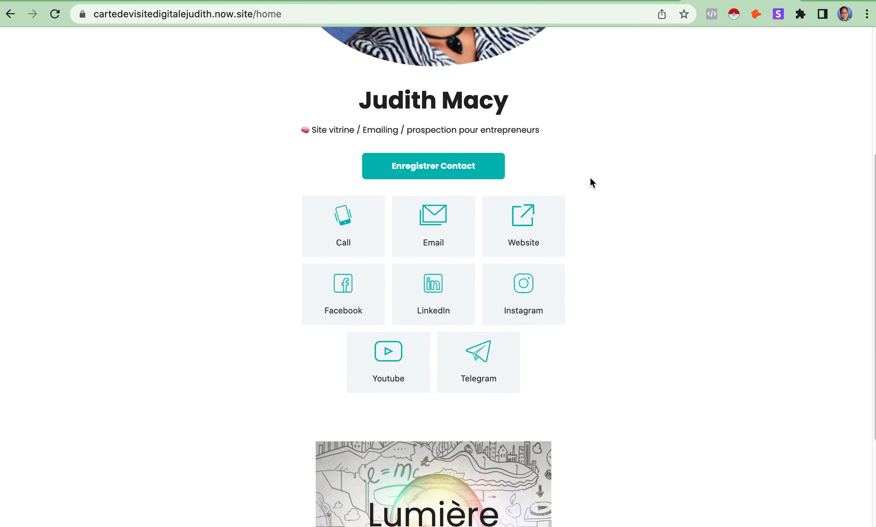
Review the published card's contact and social links, test the Email link and discard the message draft it opens.
scroll(590, 178, down, 1)
scroll(590, 178, up, 3)
scroll(590, 178, down, 4)
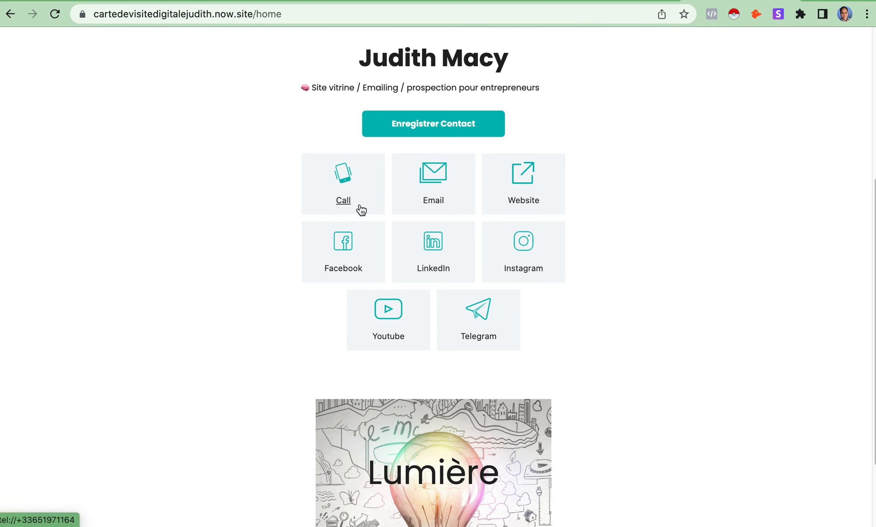
click(432, 204)
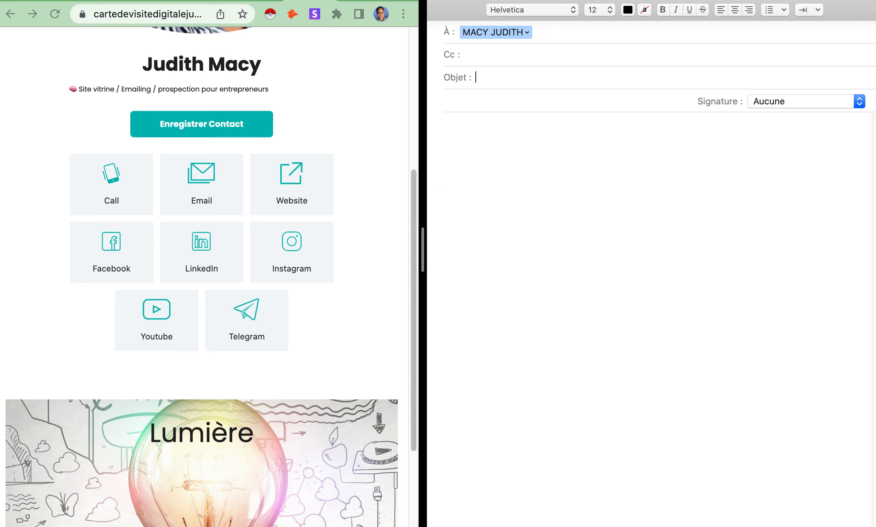
click(441, 5)
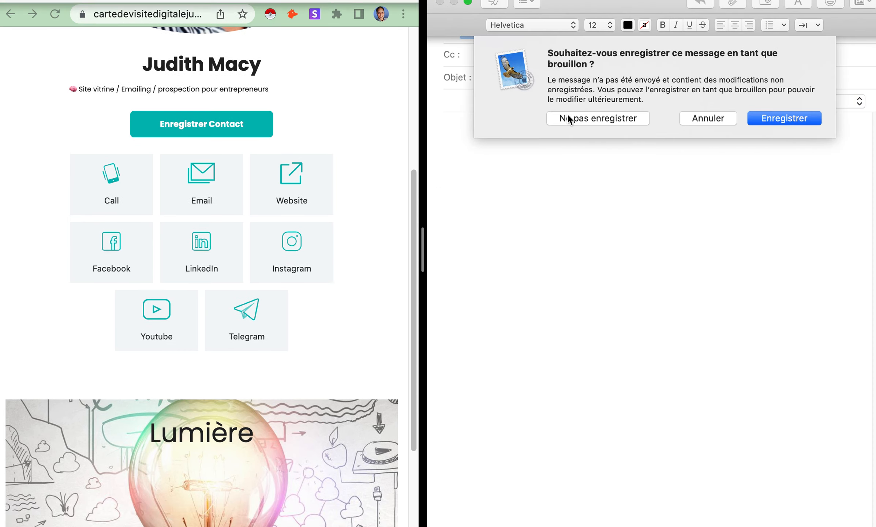
click(559, 117)
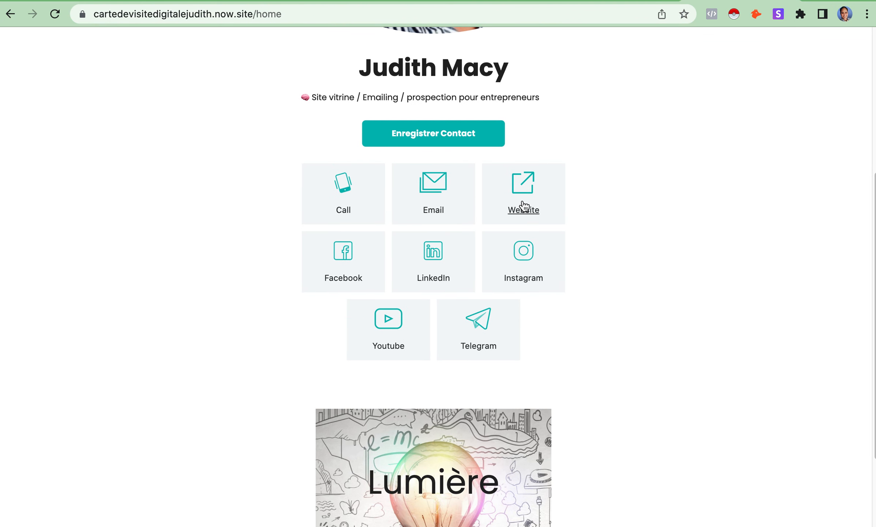
Test the card's Website link, close the page it opens, and follow the link on the Lumière light bulb image.
click(522, 203)
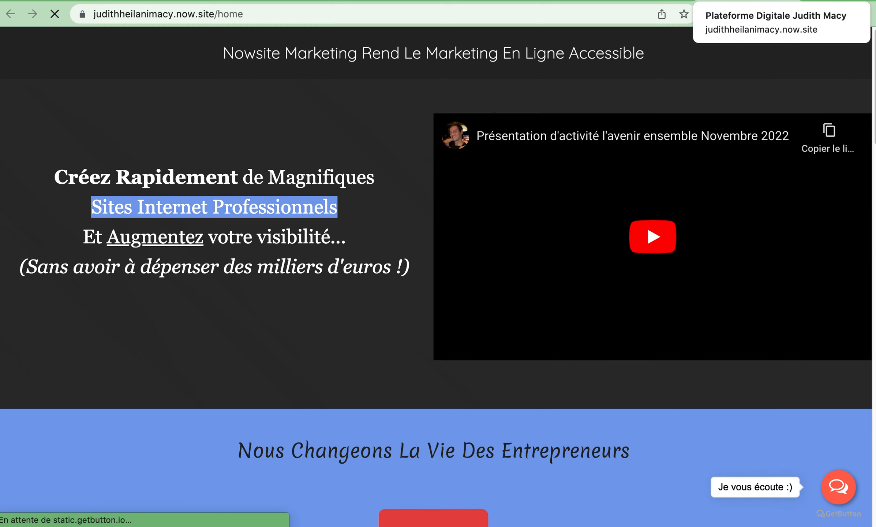
click(648, 1)
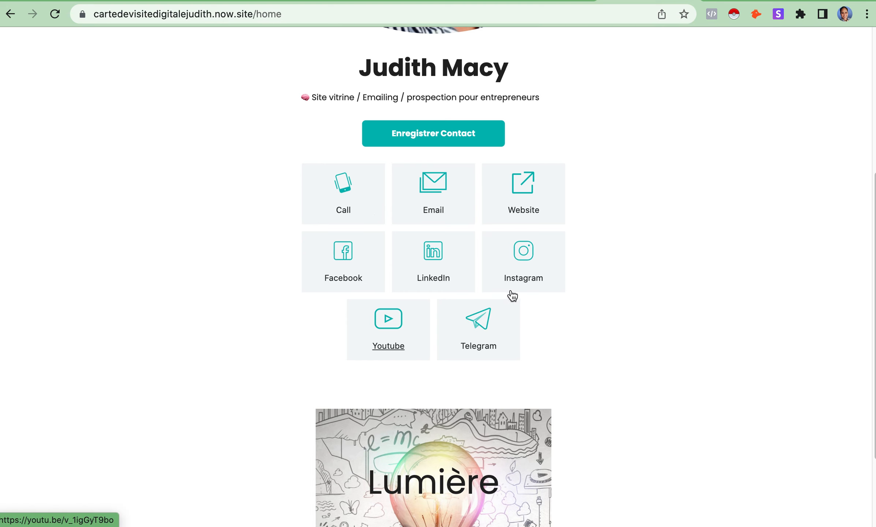
scroll(408, 360, down, 3)
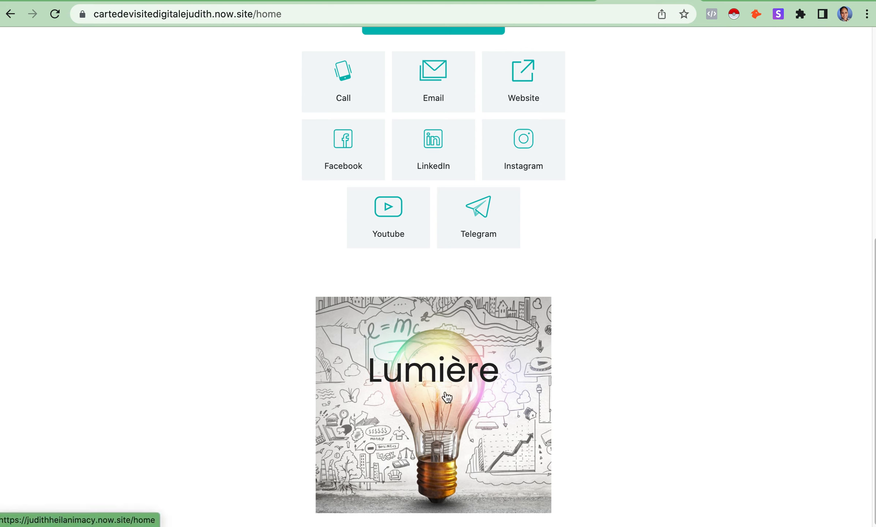
click(463, 375)
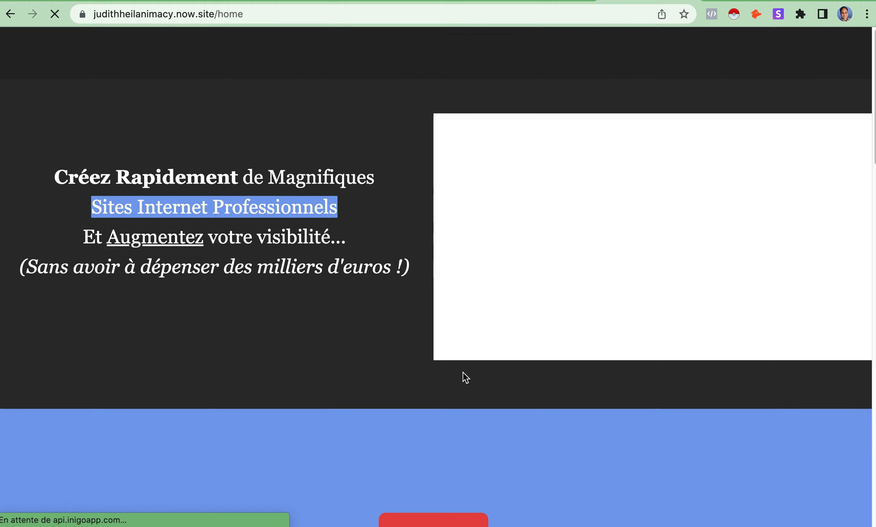
scroll(472, 382, down, 10)
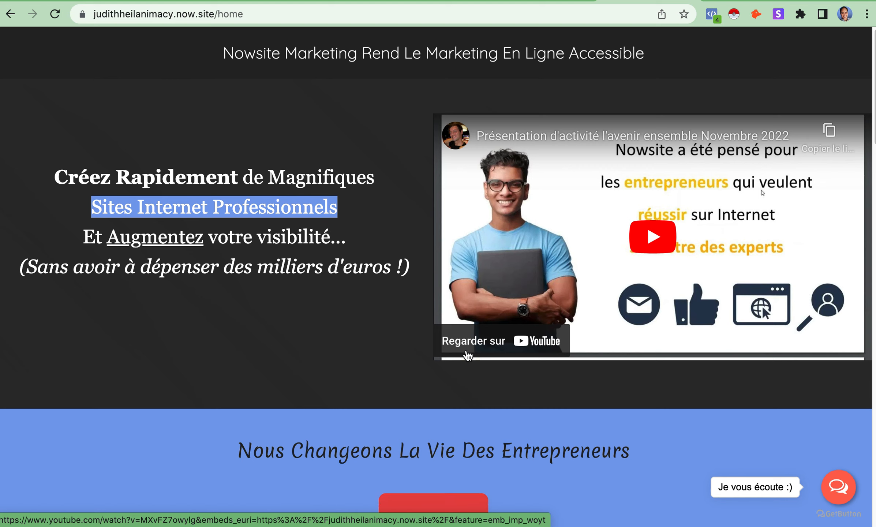
key(super+shift+5)
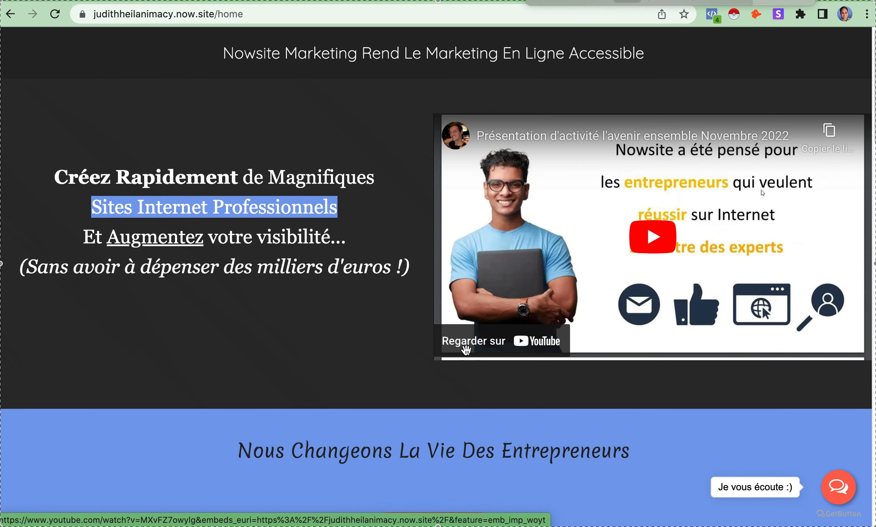